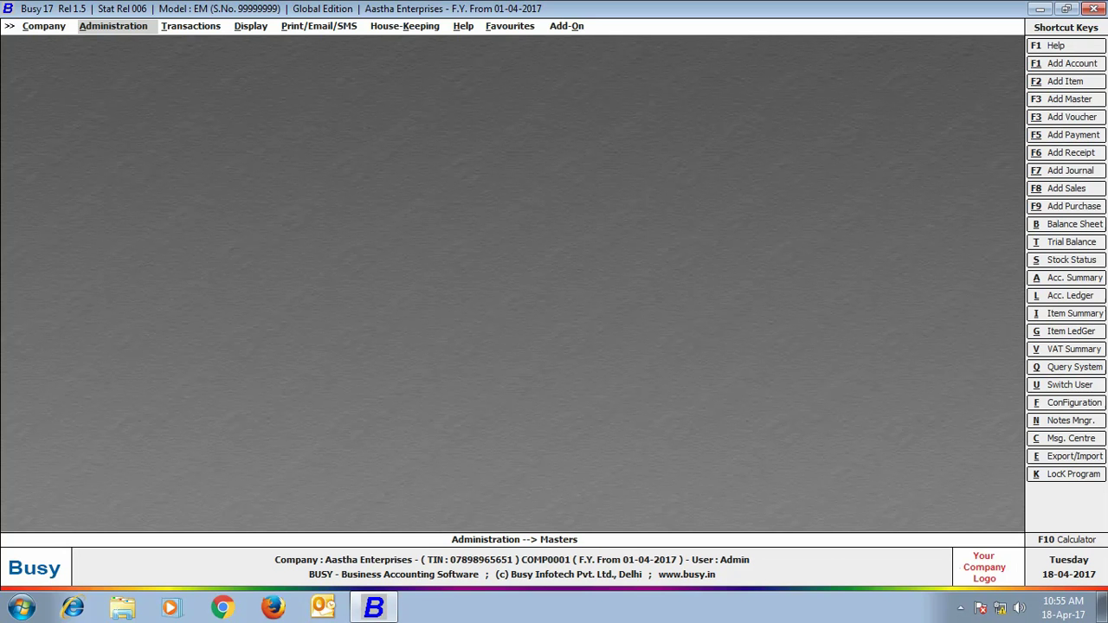
Step: Turn on Enable TCS Reporting in the TDS/TCS feature settings
key("Return")
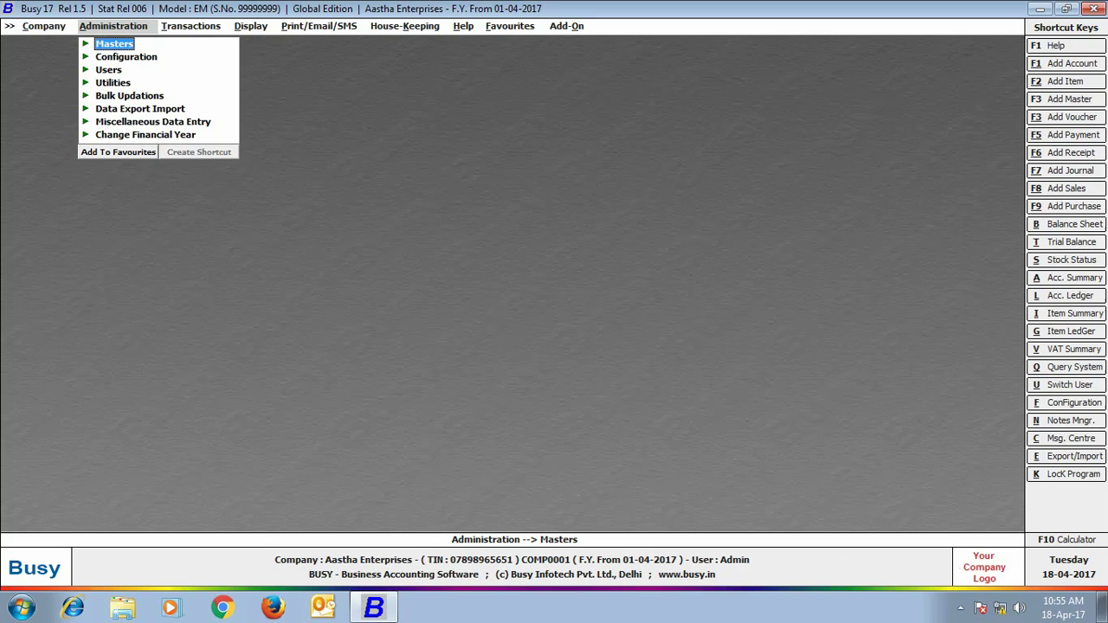
key("Down")
key("Return")
key("Down")
key("Return")
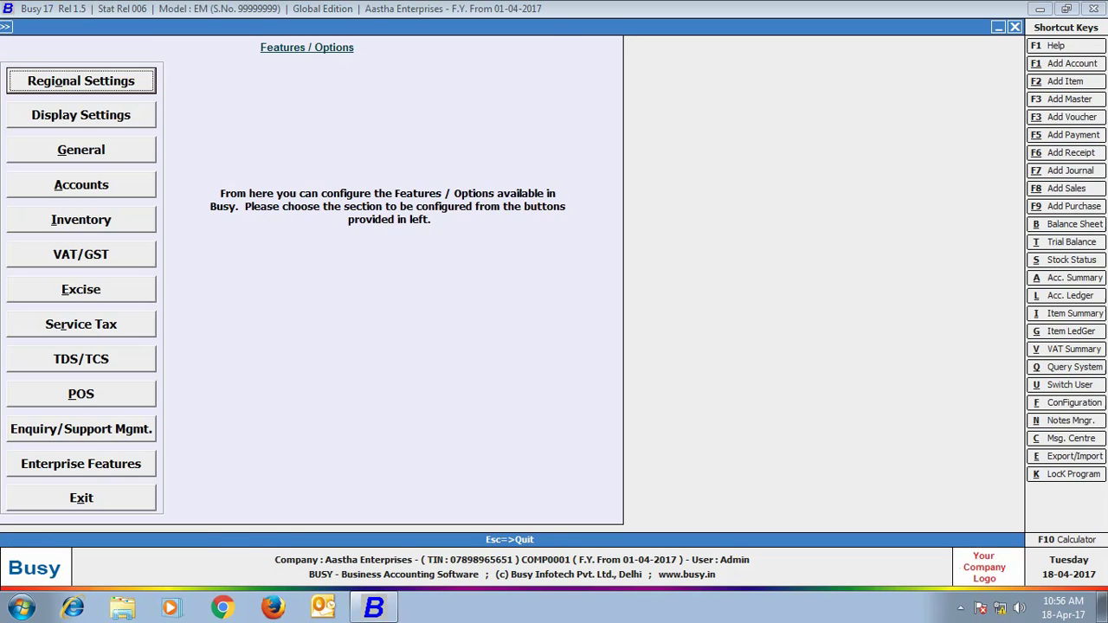
key("t")
key("Return")
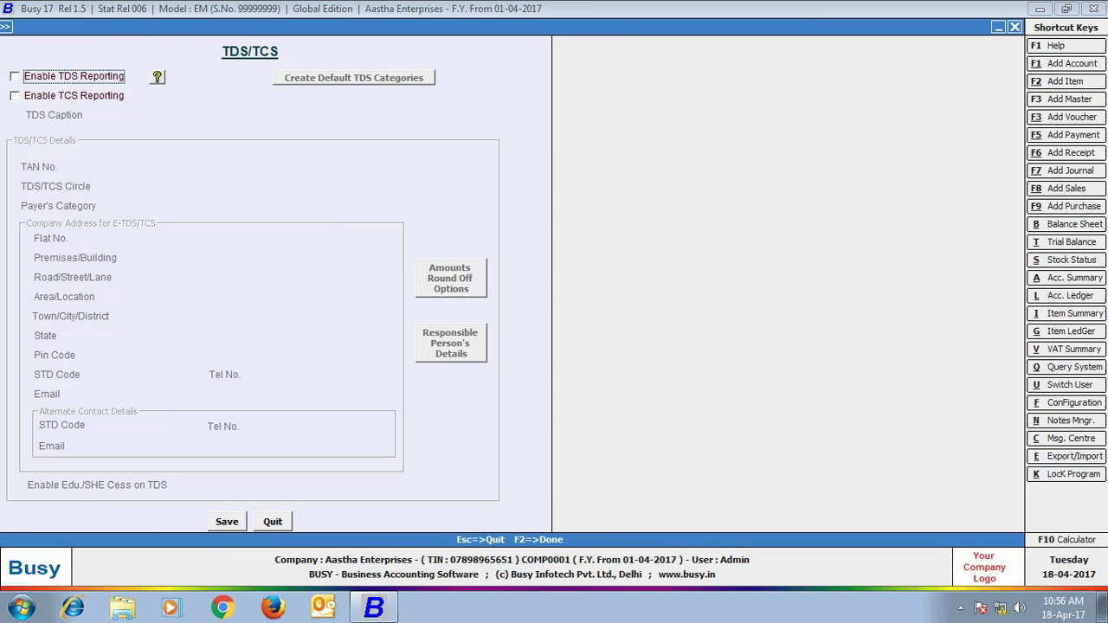
key("Down")
key("space")
key("Return")
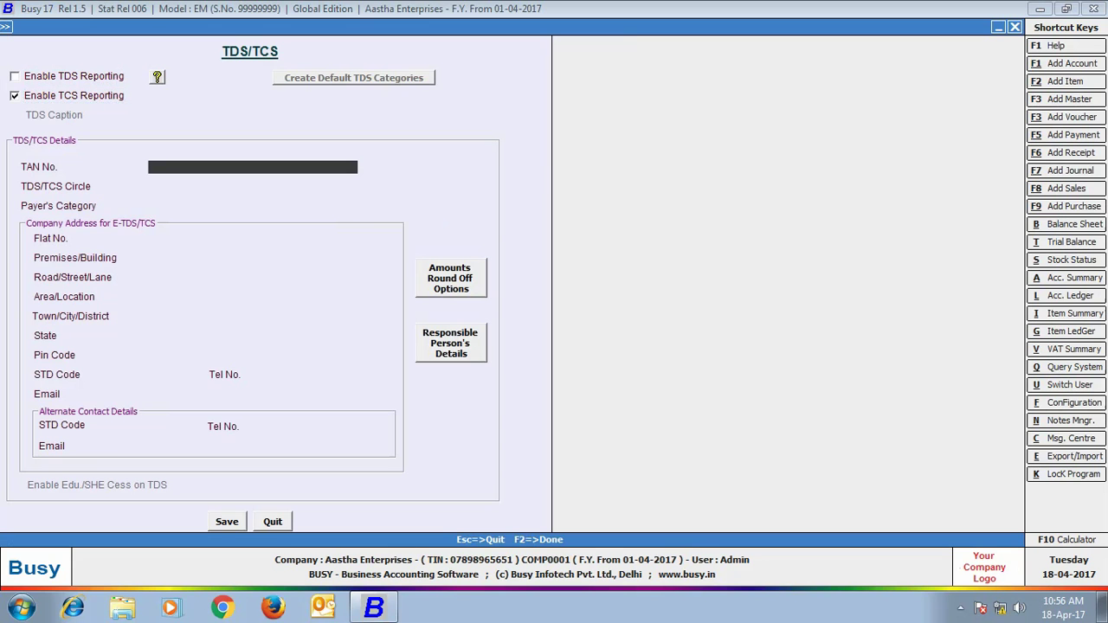
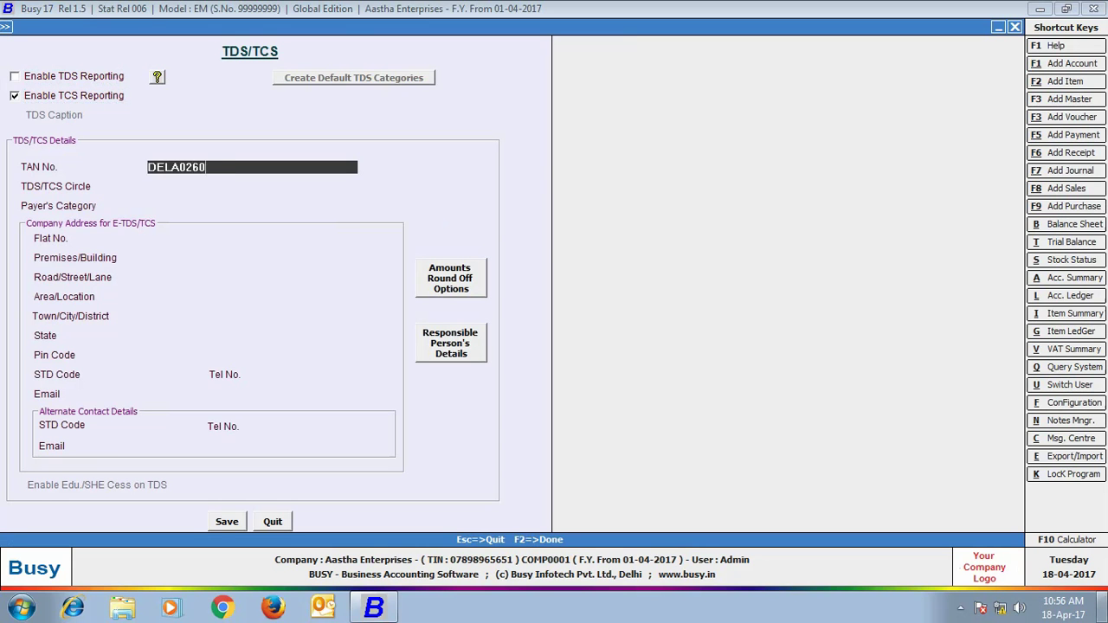
Step: Enter the company's TAN, circle Ward 52(4) and payer category Domestic Company
key("Return")
type("Ward 52(4)")
key("Return")
key("Return")
type("234")
key("Return")
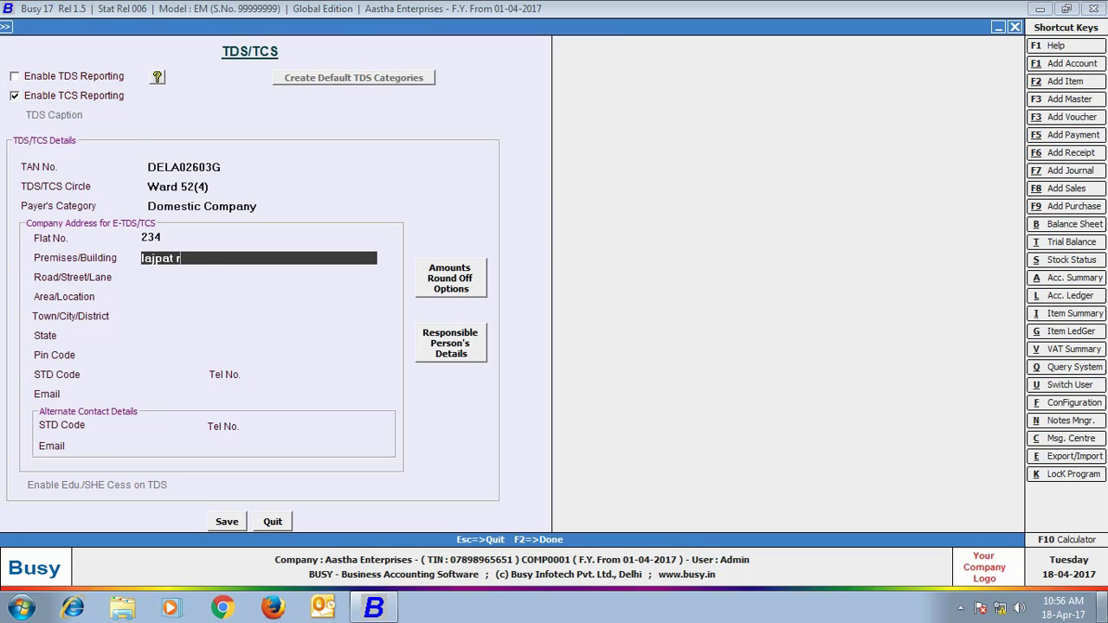
Step: Fill in the company's Connaught Place, New Delhi, Delhi address, phone number and e-mail
key("Return")
key("Return")
type("connaught place")
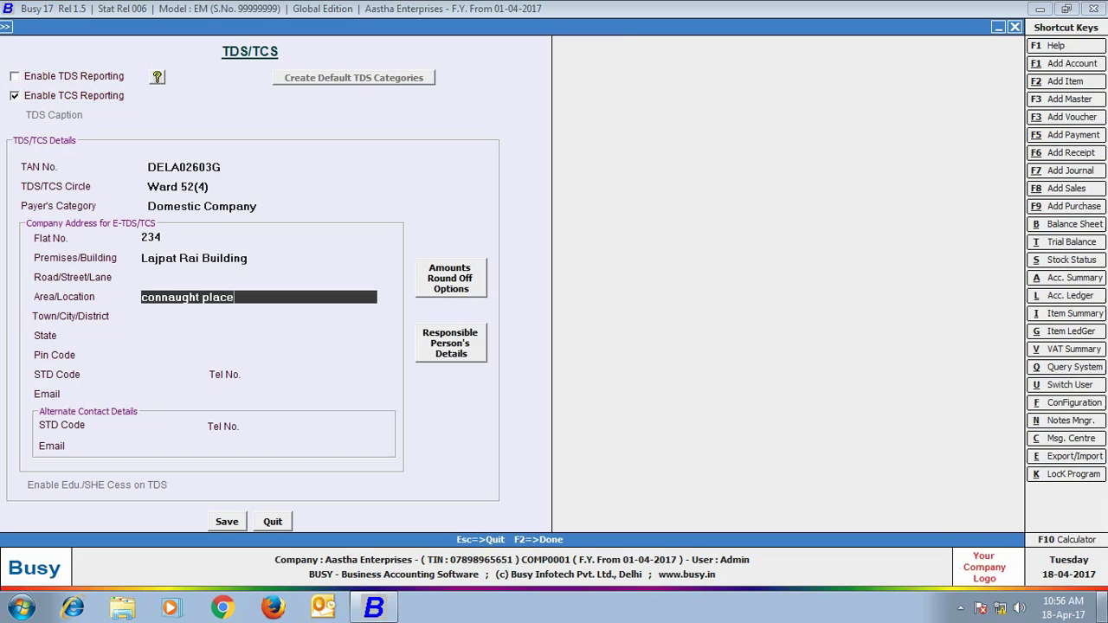
key("Return")
type("new delhi")
key("Return")
type("del")
key("Return")
type("110001")
key("Return")
type("011")
key("Return")
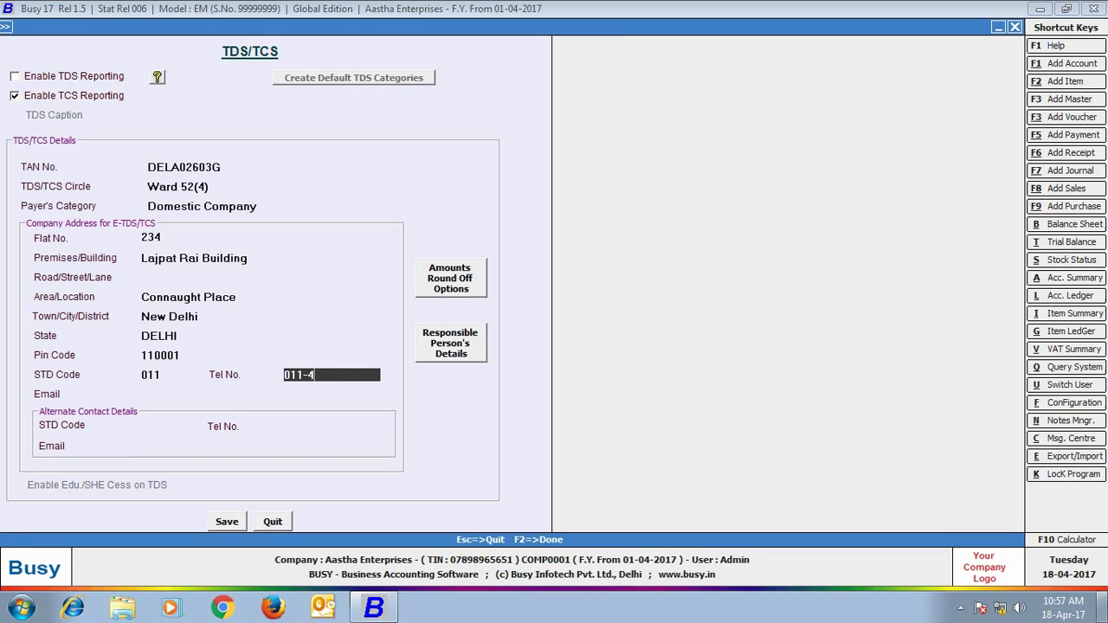
key("Return")
key("Return")
key("Return")
key("Return")
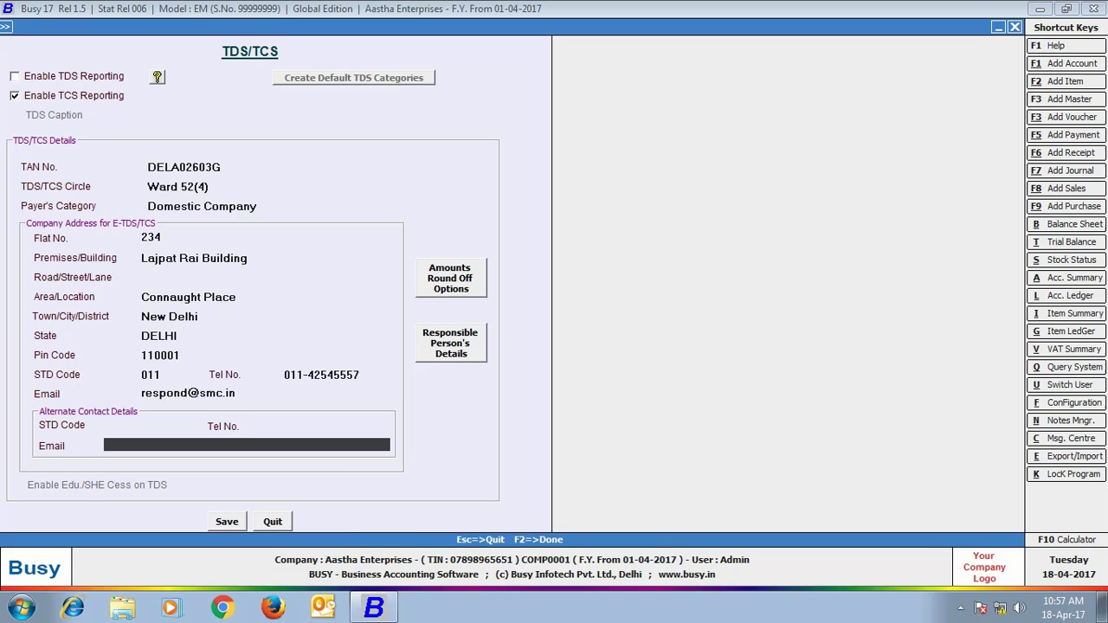
key("Return")
key("Return")
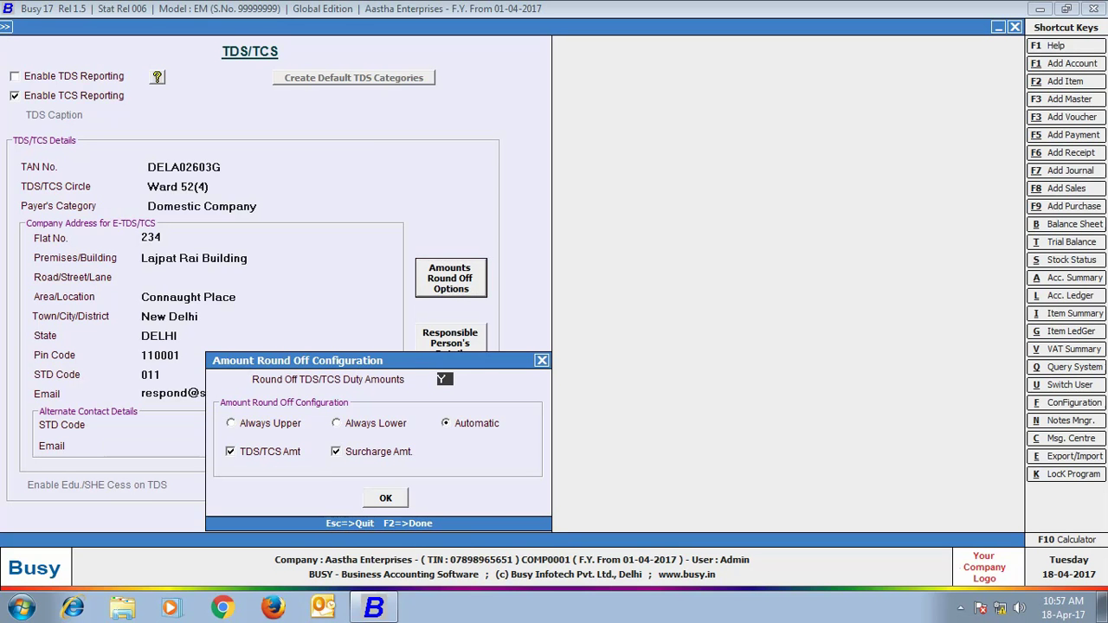
Step: Accept round-off settings; enter the responsible person's name, parent's name, designation Accounts Officer and PAN
key("F2")
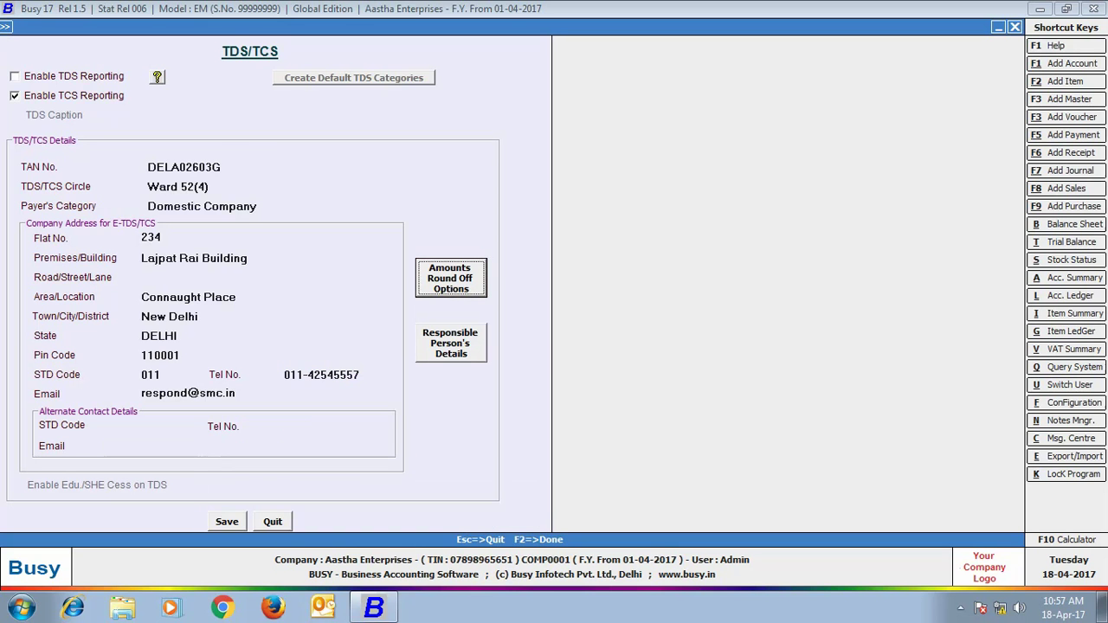
key("Return")
key("Return")
key("Return")
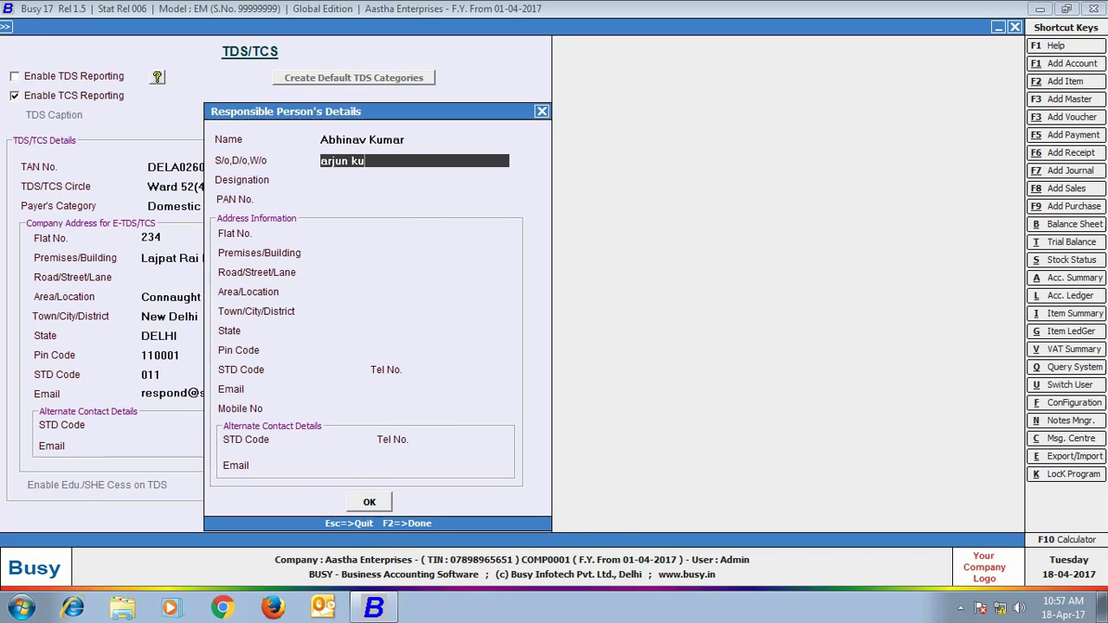
key("Return")
type("accounts officer")
key("Return")
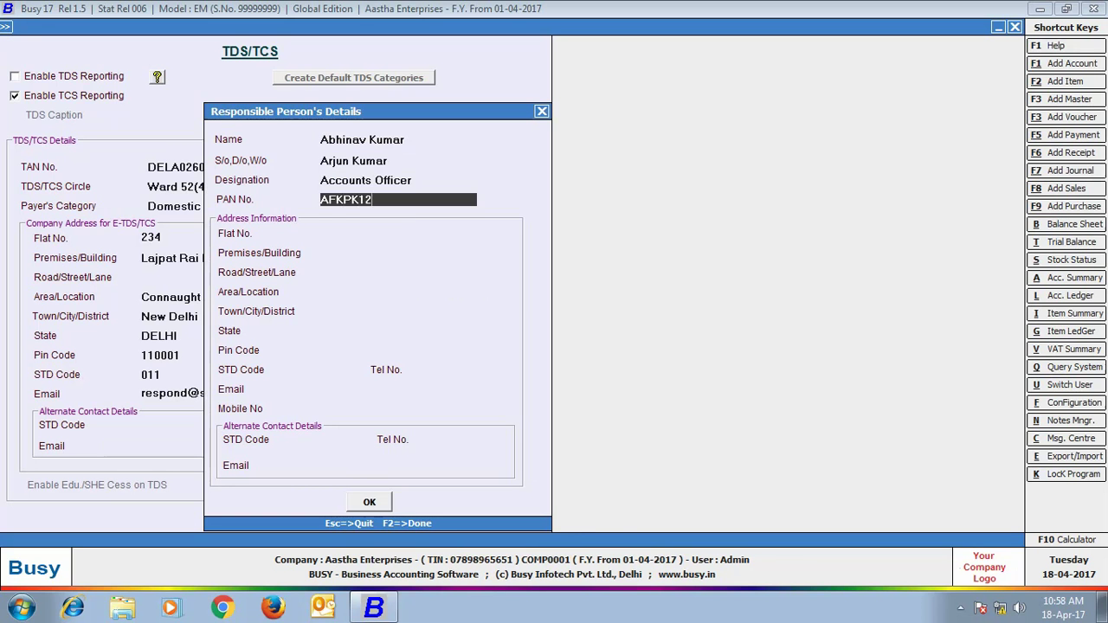
key("Return")
Step: Enter the responsible person's Pitampura, New Delhi address, phone, e-mail and mobile, then save
key("Return")
key("Return")
key("Return")
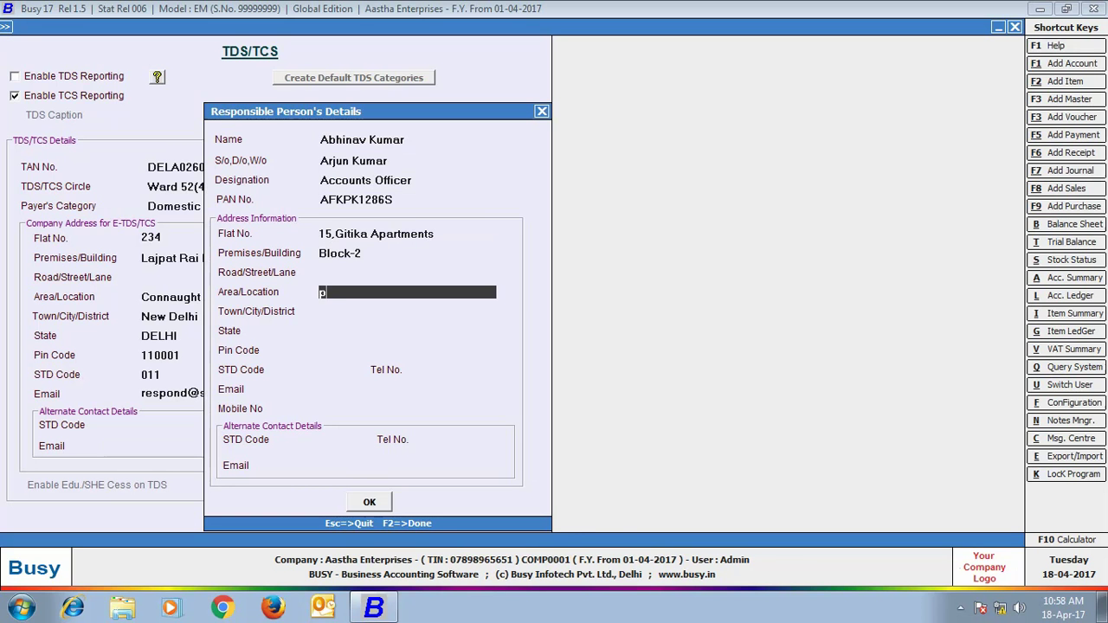
key("Return")
key("Return")
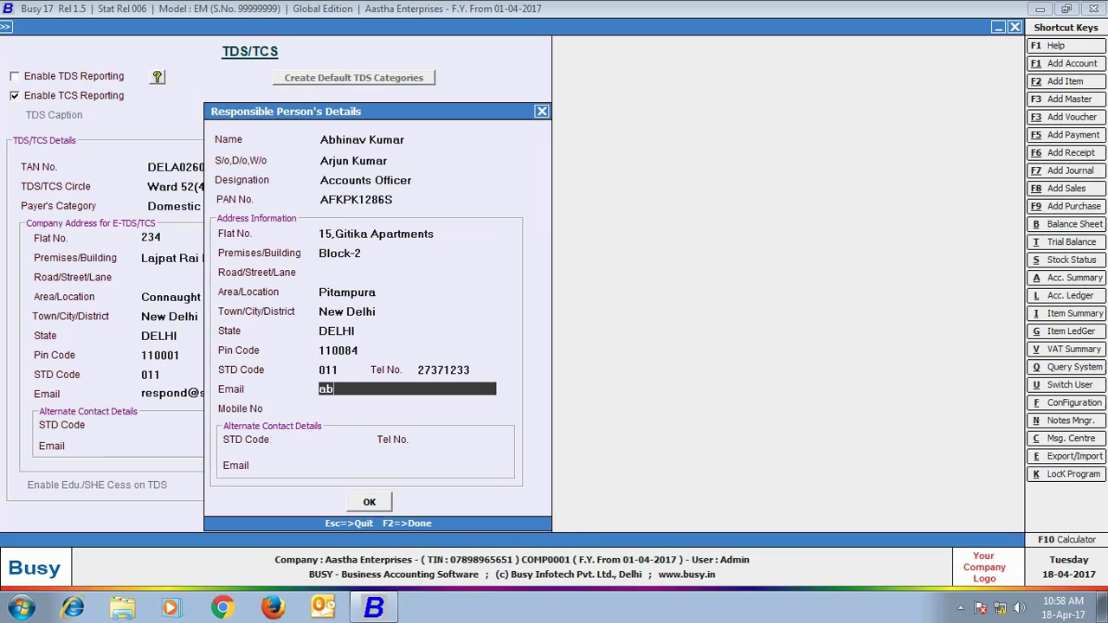
key("Return")
key("Return")
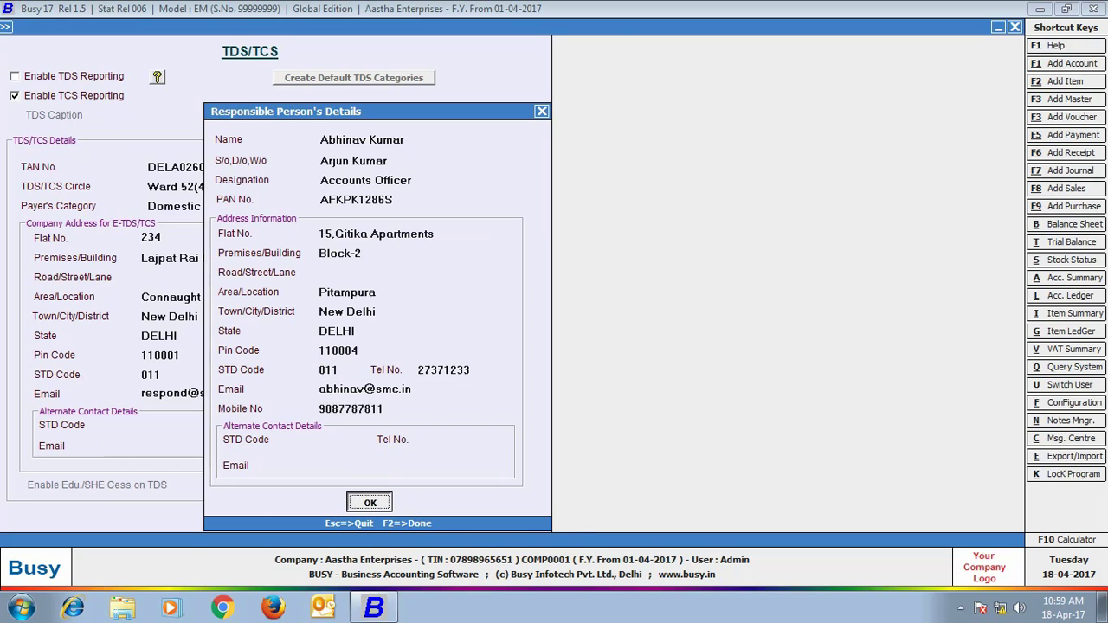
key("Return")
key("Return")
key("Return")
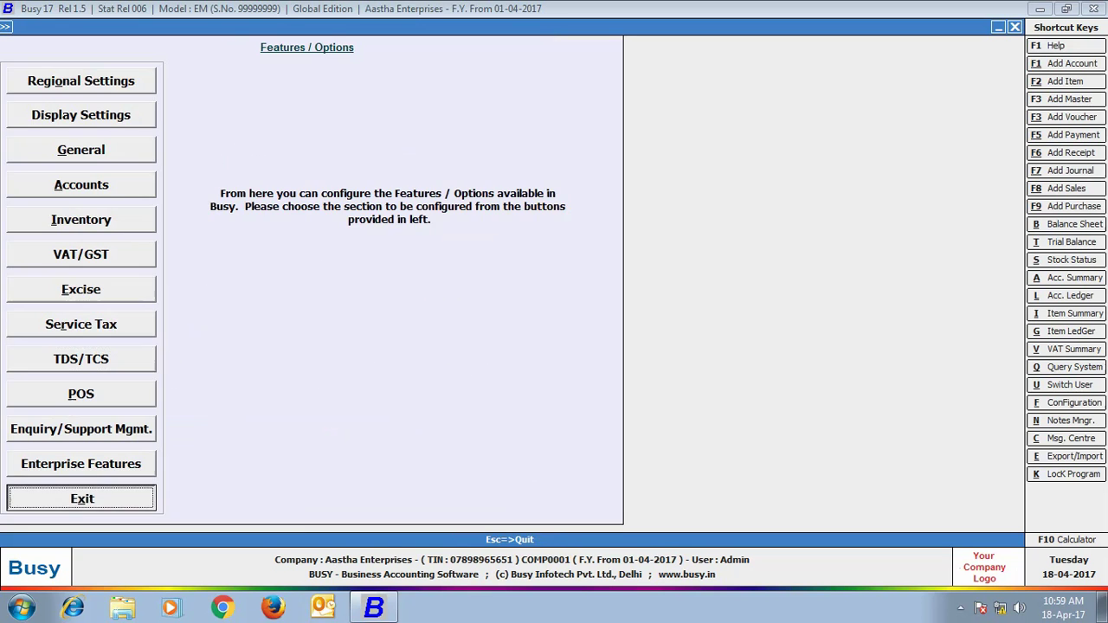
Step: Open the TCS bill sundry under Masters > Bill Sundry > Modify and review its settings
key("Escape")
key("Up")
key("Escape")
key("Up")
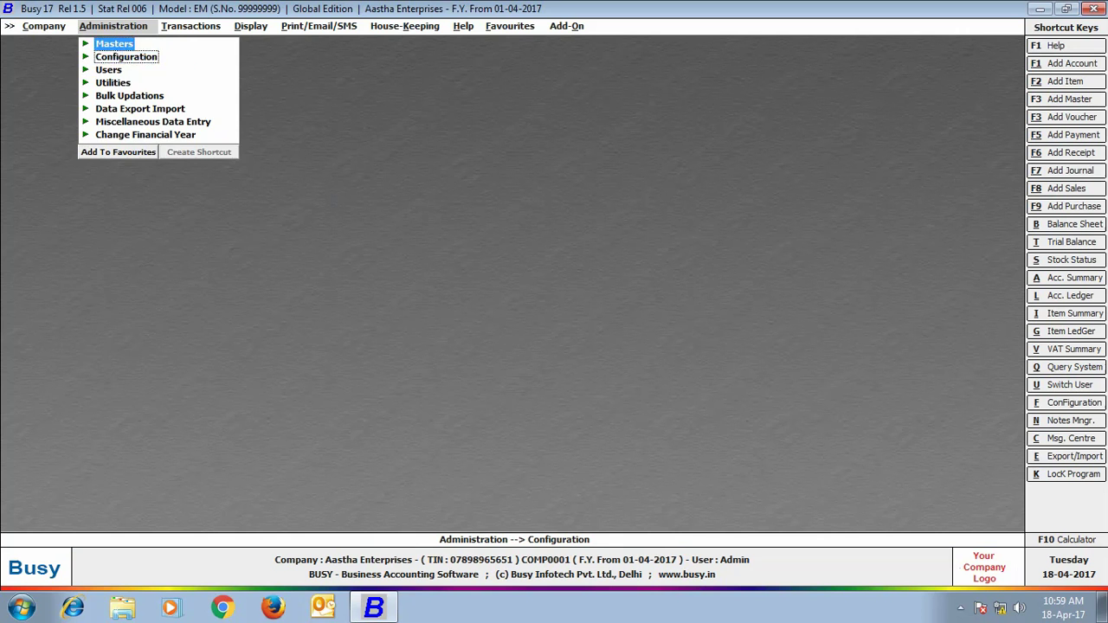
key("Return")
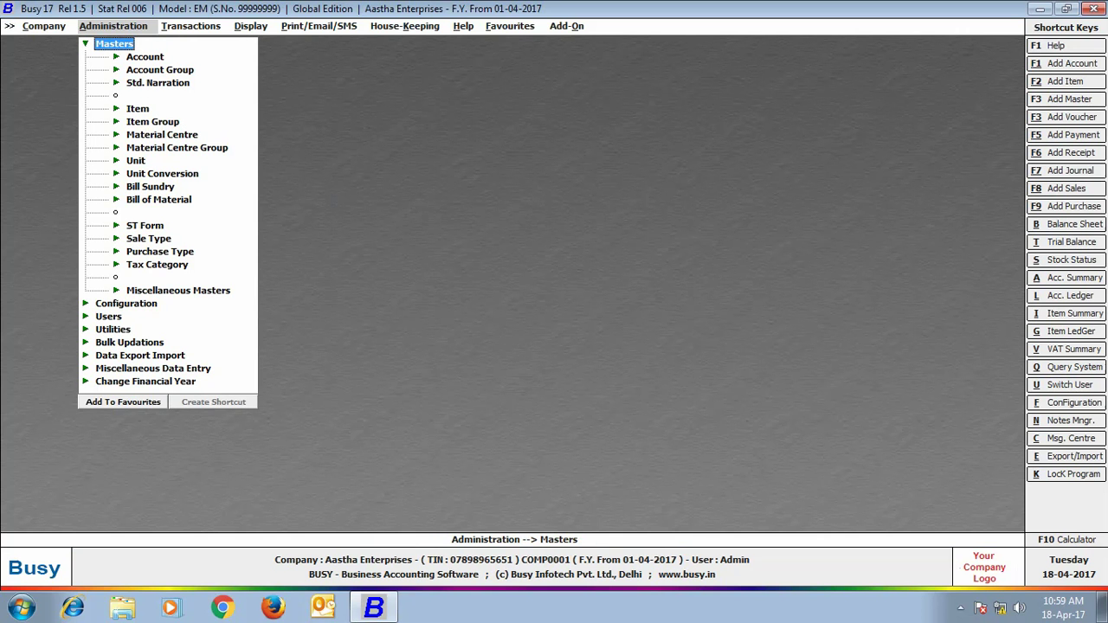
key("Down")
key("Down")
key("Down")
key("Down")
key("Down")
key("Down")
key("Down")
key("Down")
key("Down")
key("Down")
key("Return")
key("Down")
key("Return")
type("tcs")
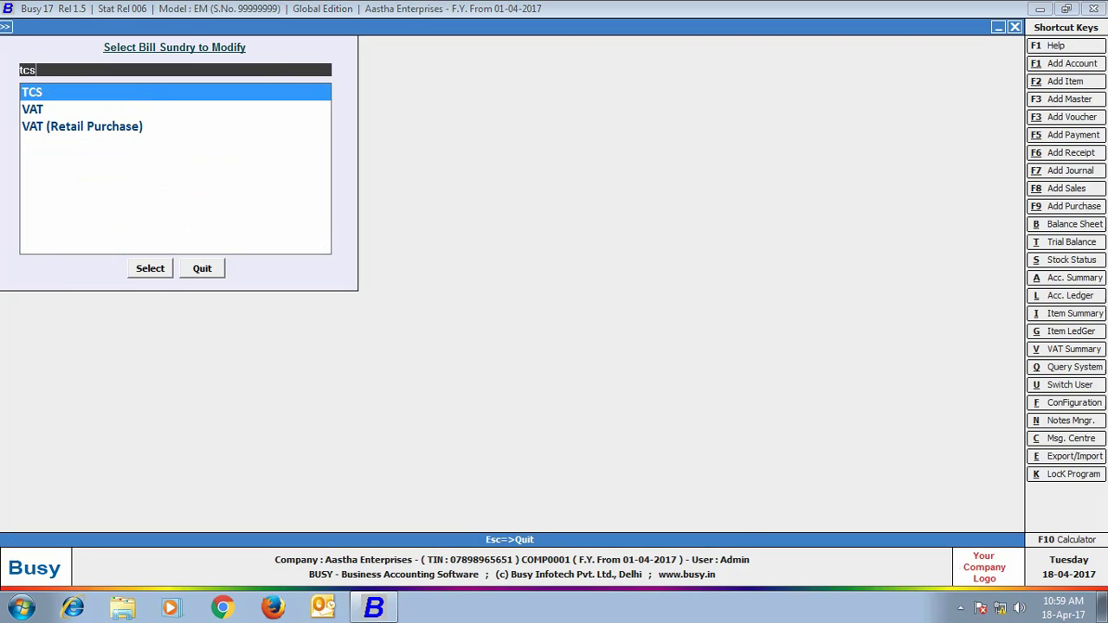
key("Return")
key("Return")
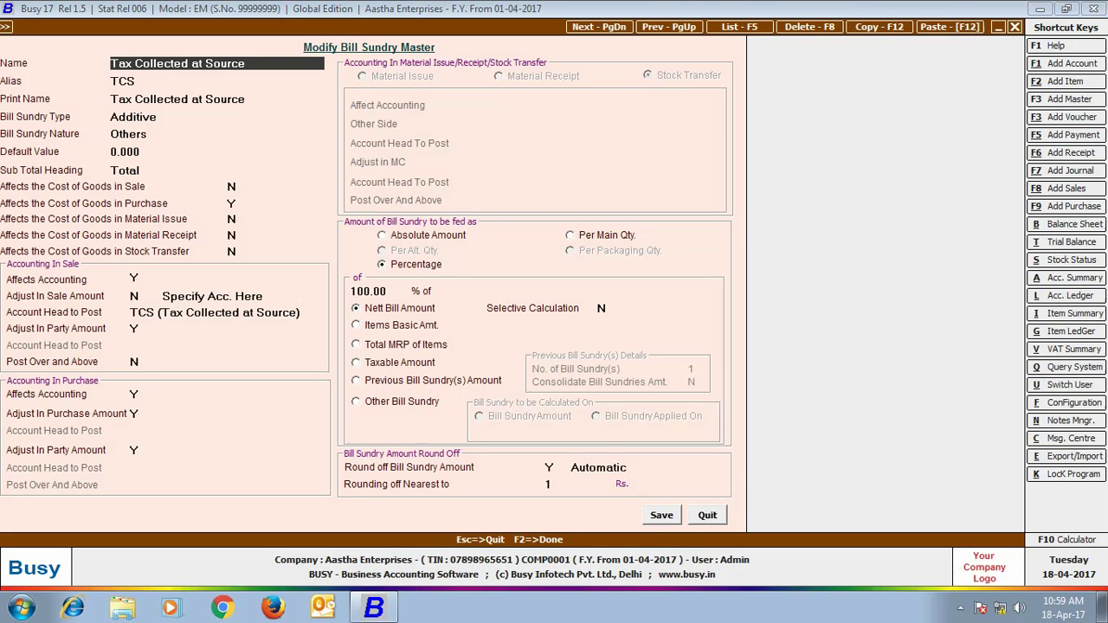
key("Escape")
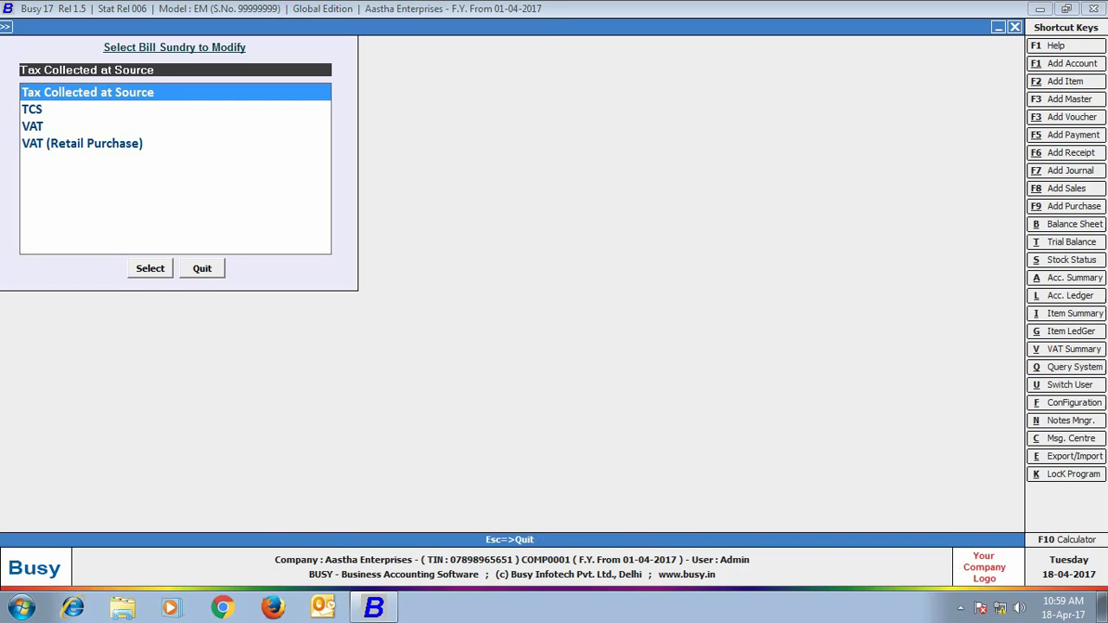
Step: Open the TCS account in Modify Account Master and save it with Tax Type TCS
key("Escape")
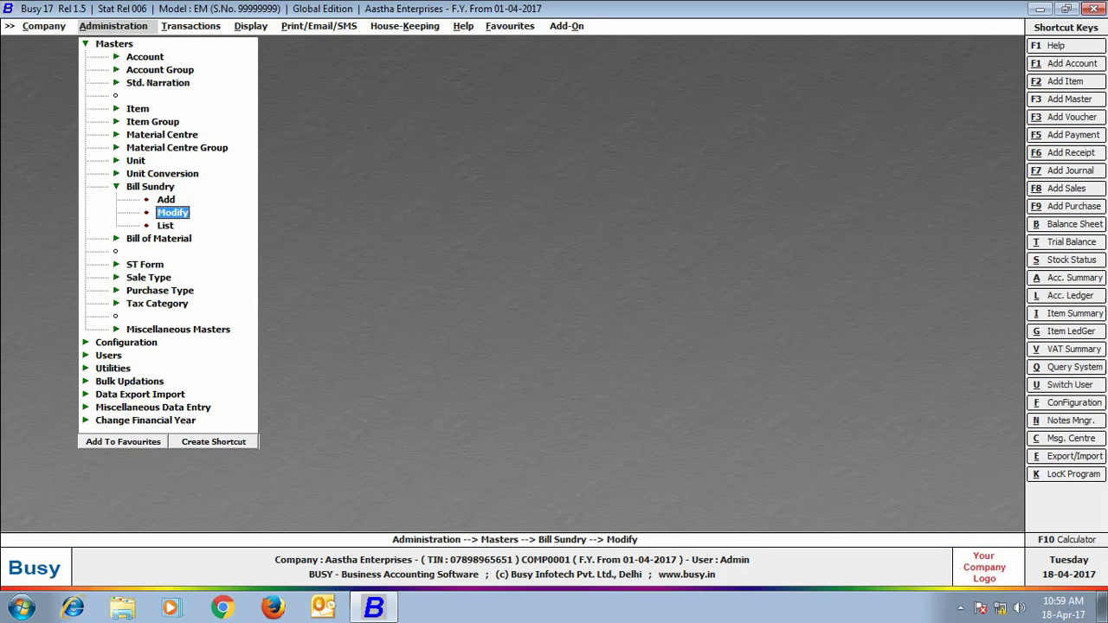
left_click(145, 56)
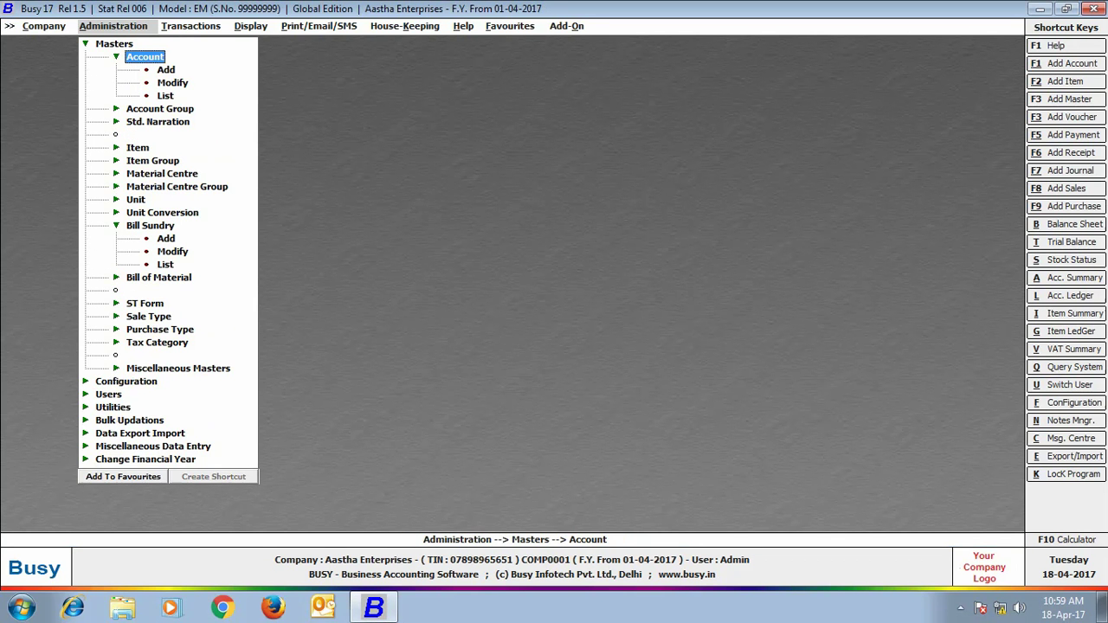
left_click(173, 82)
key("Return")
type("tcs")
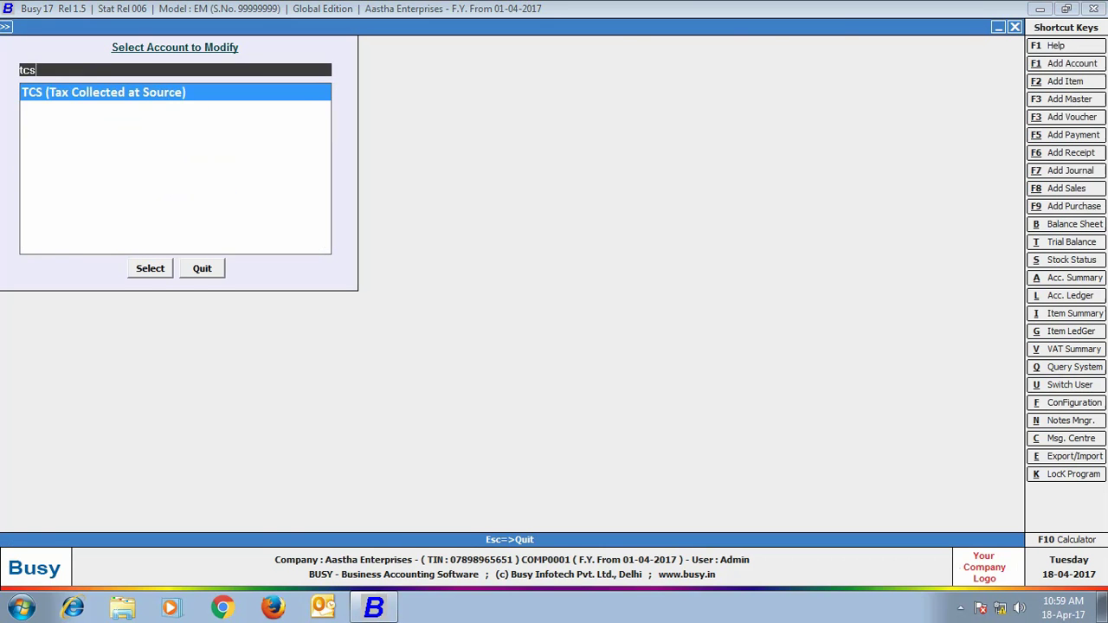
key("Return")
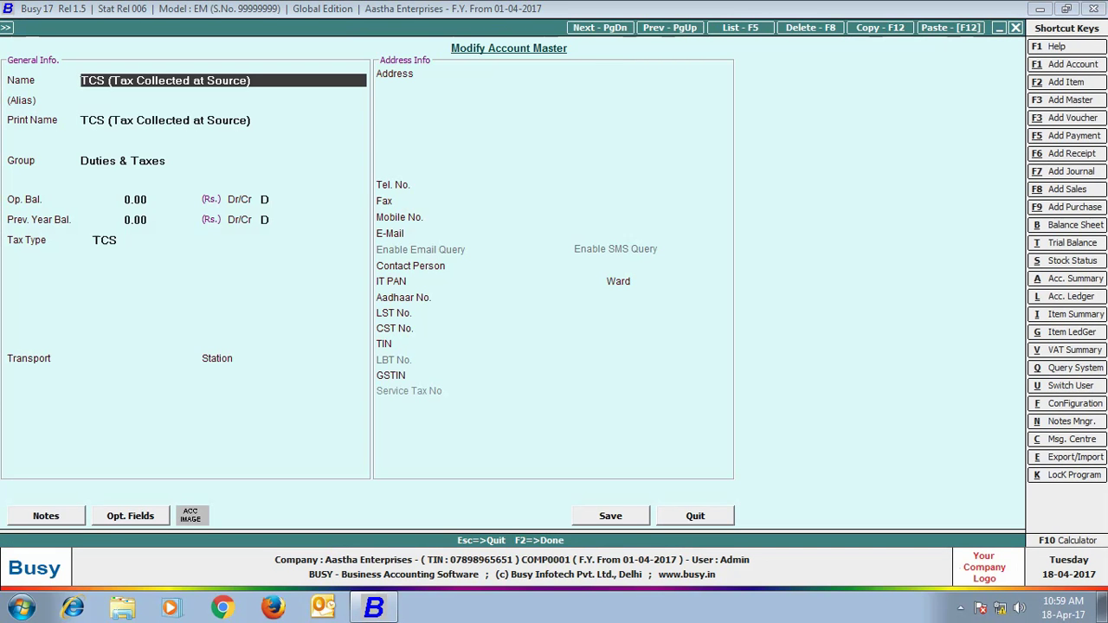
key("Escape")
key("Escape")
key("Escape")
key("Escape")
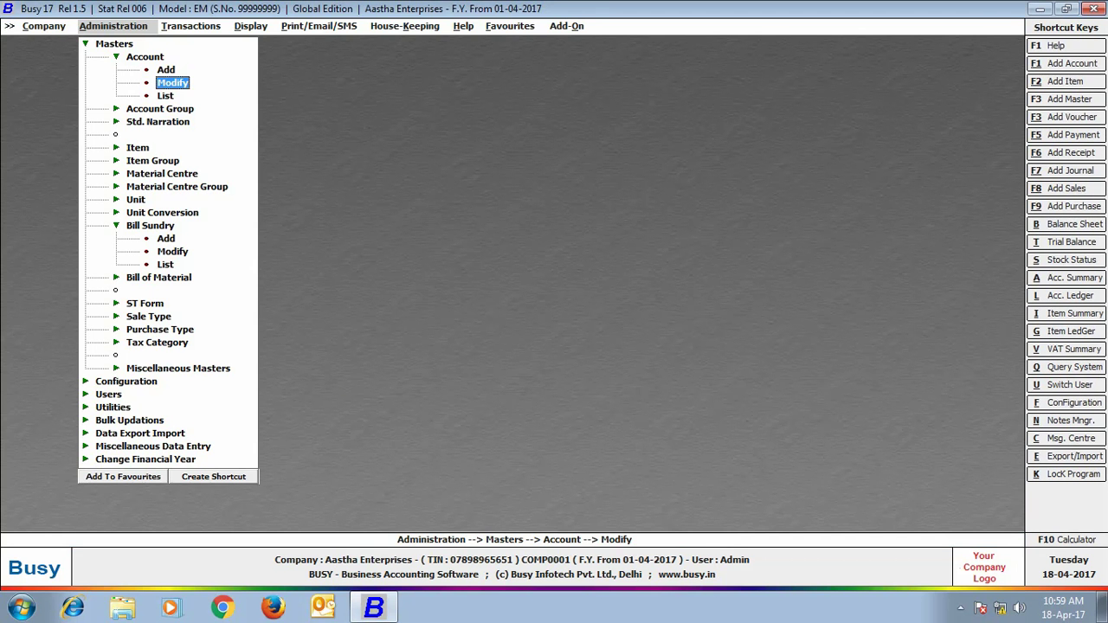
Step: Start a new account named A.B.Traders in the Sundry Debtors group
left_click(165, 69)
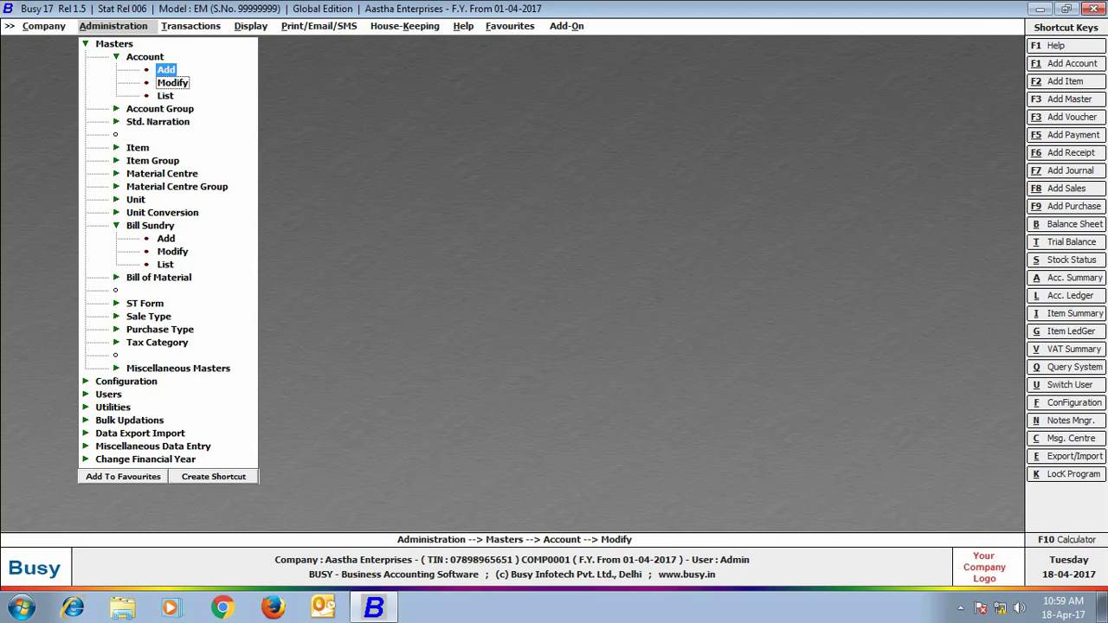
key("Return")
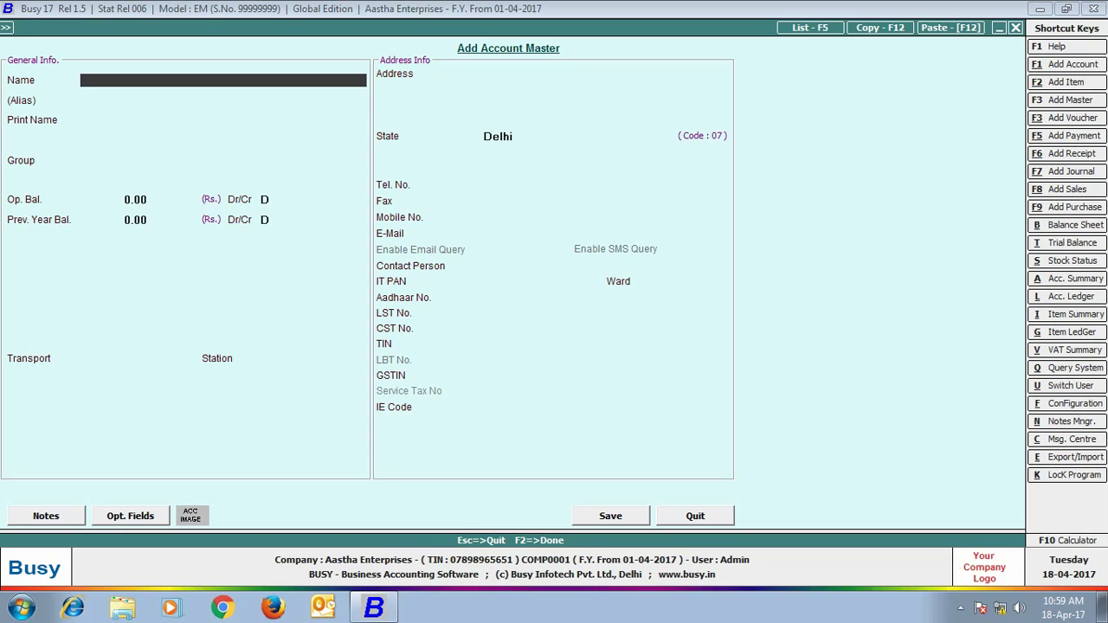
type("A.B.Traders")
key("Return")
key("Return")
key("Return")
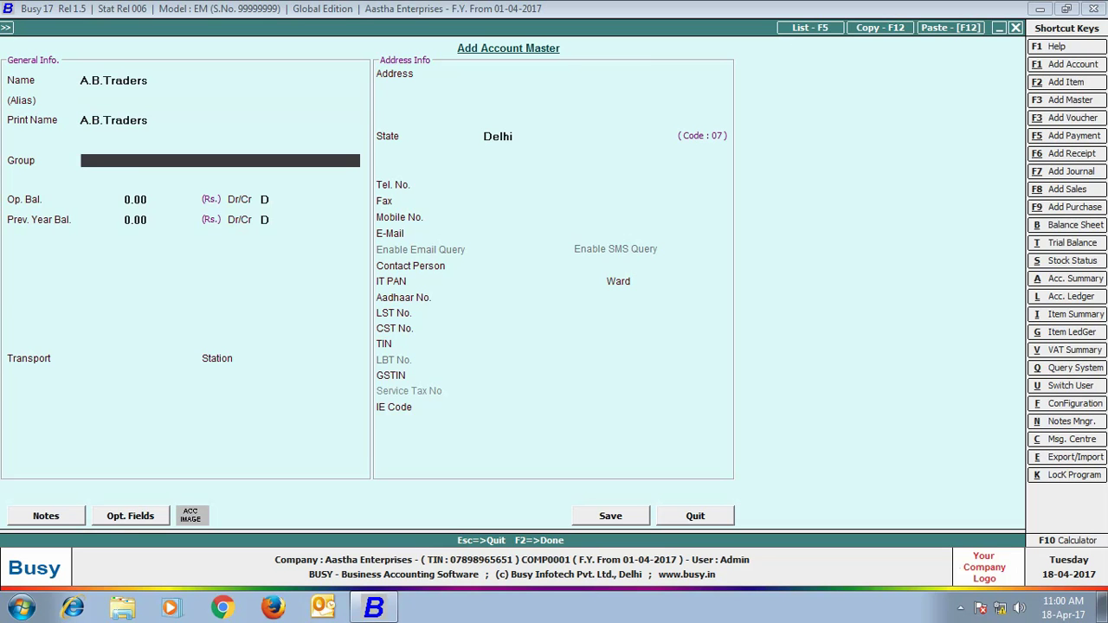
type("de")
key("Down")
key("Return")
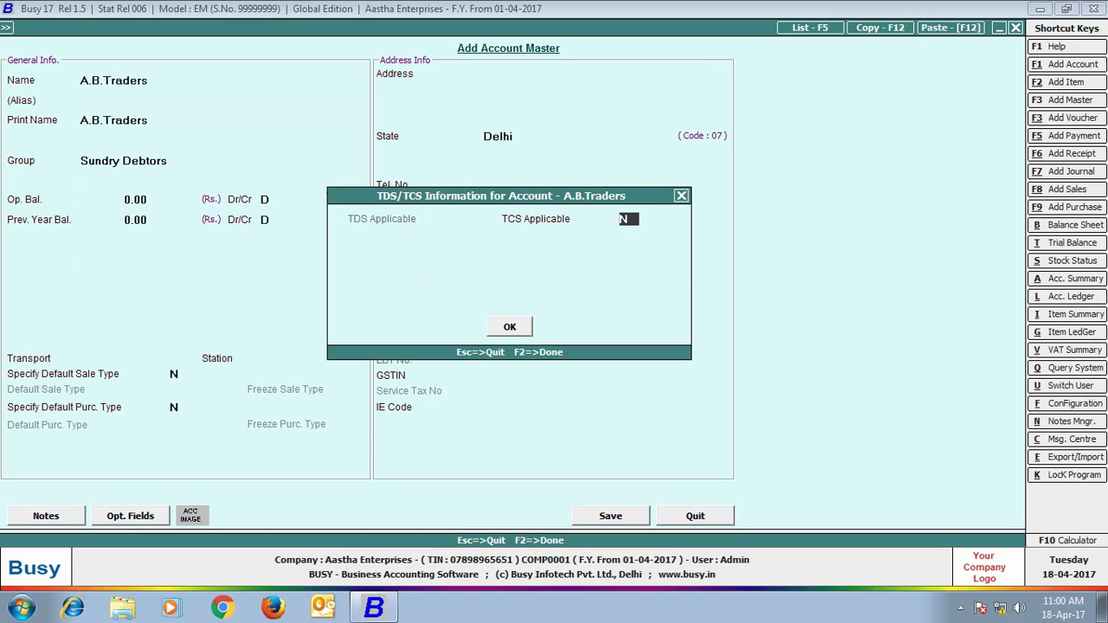
Step: Mark A.B.Traders TCS applicable, payee category Domestic Company, enter its TIN, and save
key("y")
key("Return")
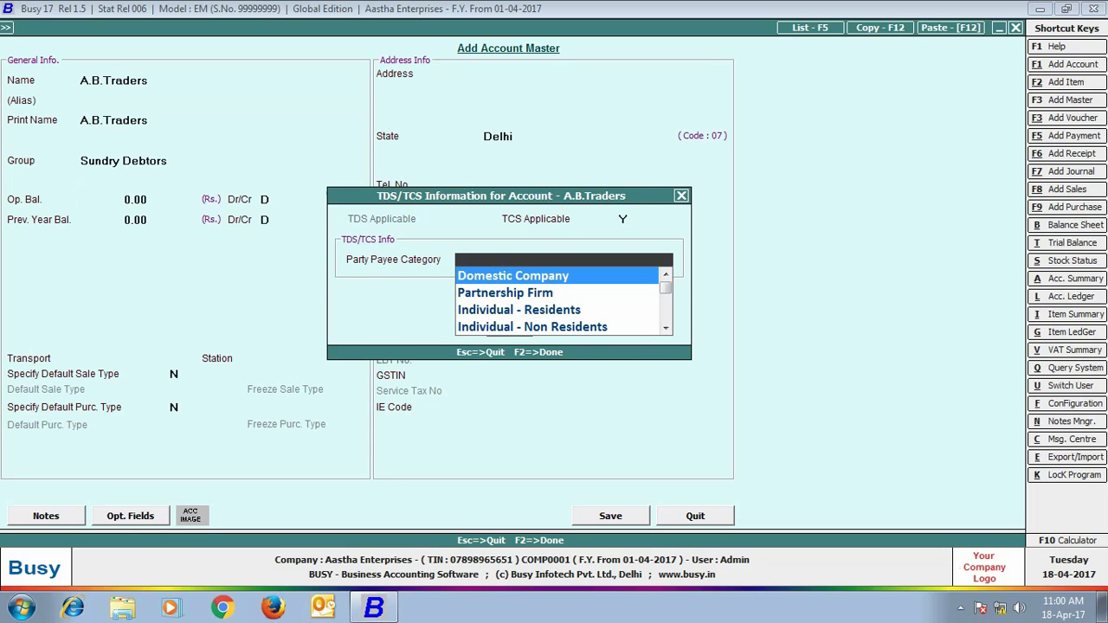
key("Return")
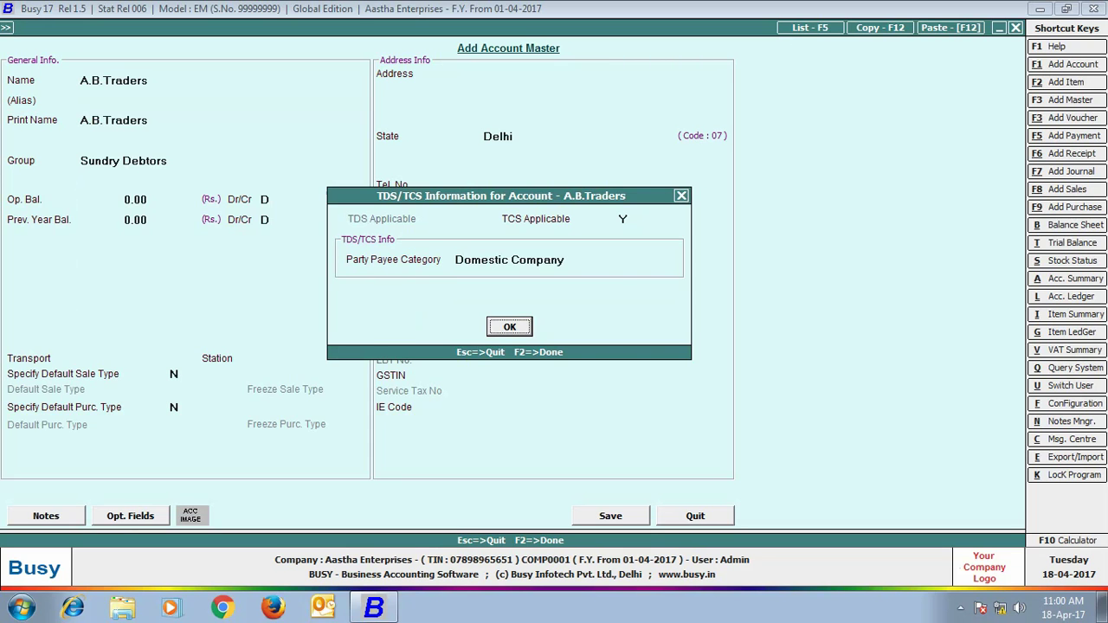
key("Return")
left_click(584, 344)
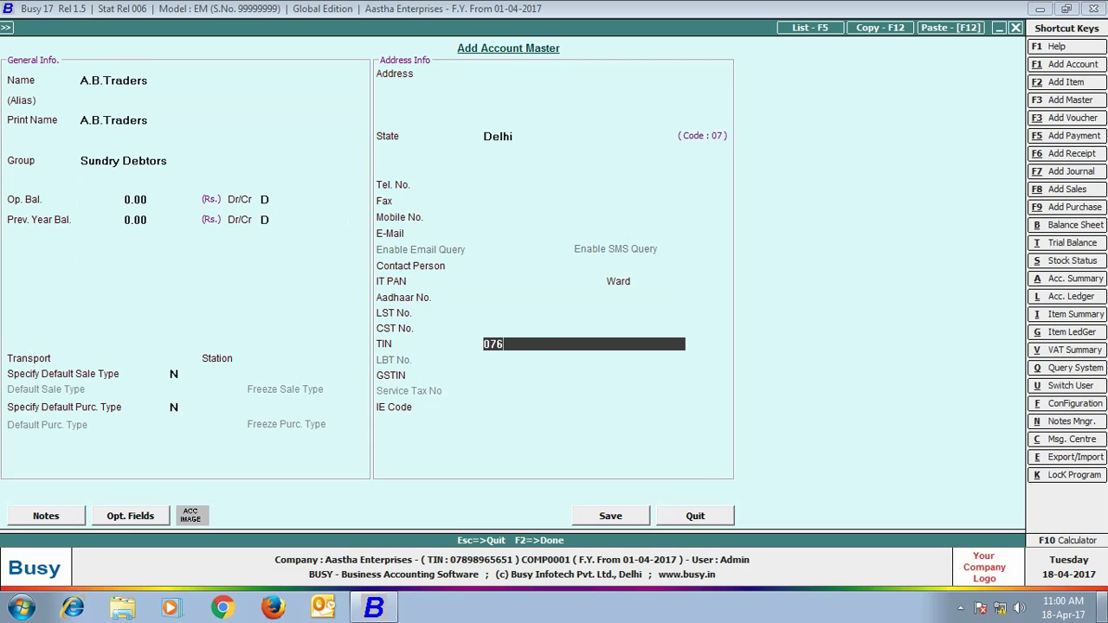
key("F2")
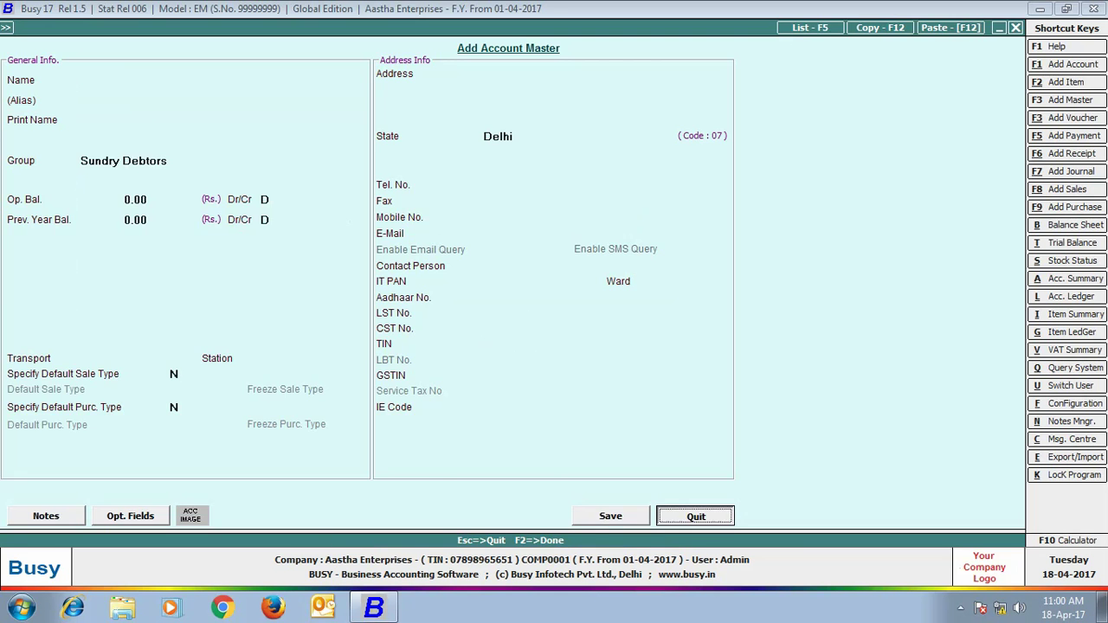
key("Escape")
key("Right")
Step: Start a VAT/5% sale dated 01-04-2017 to A.B.Traders for 15 Kgs Scrap at 700
key("Return")
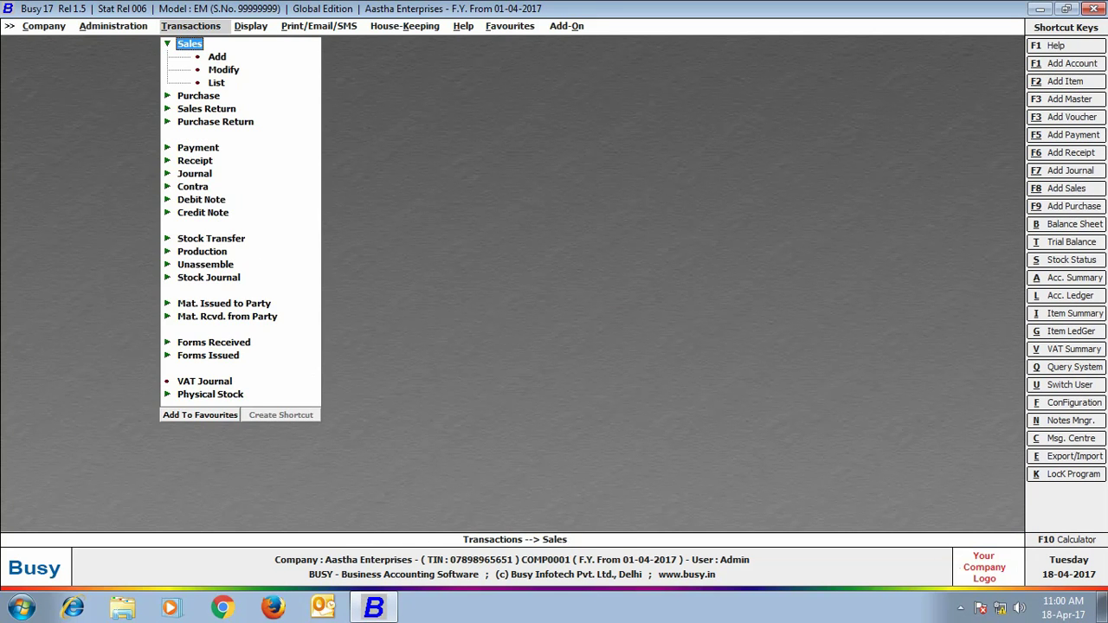
key("Down")
key("Return")
key("Return")
key("Return")
key("Return")
key("Down")
key("Down")
key("Down")
key("Down")
key("Down")
key("Down")
key("Down")
key("Down")
key("Down")
key("Return")
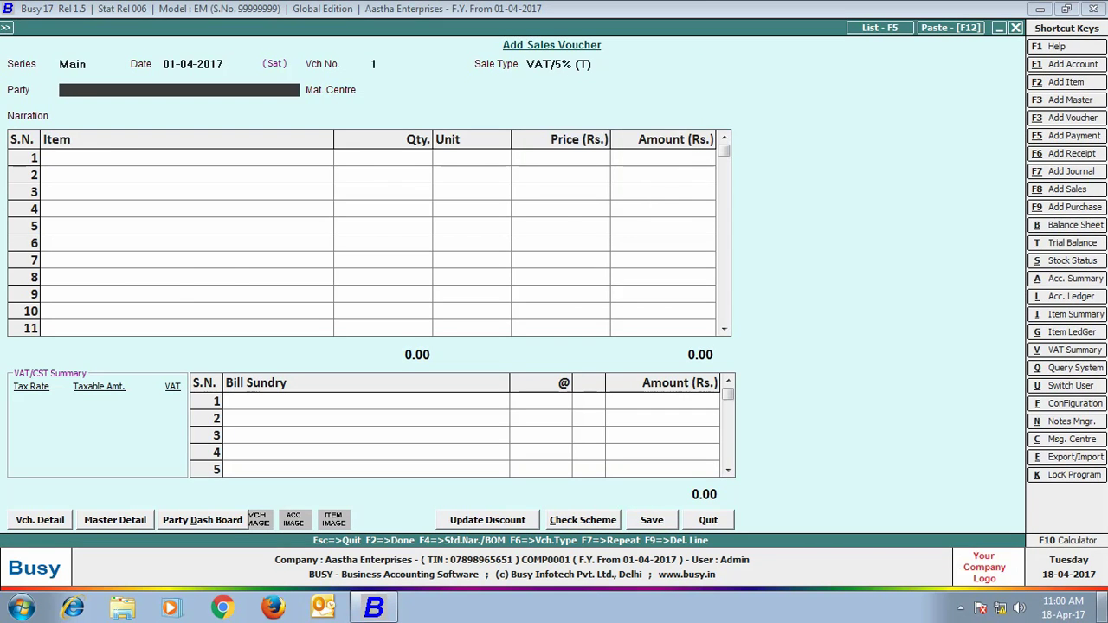
type("ab")
key("Return")
key("Return")
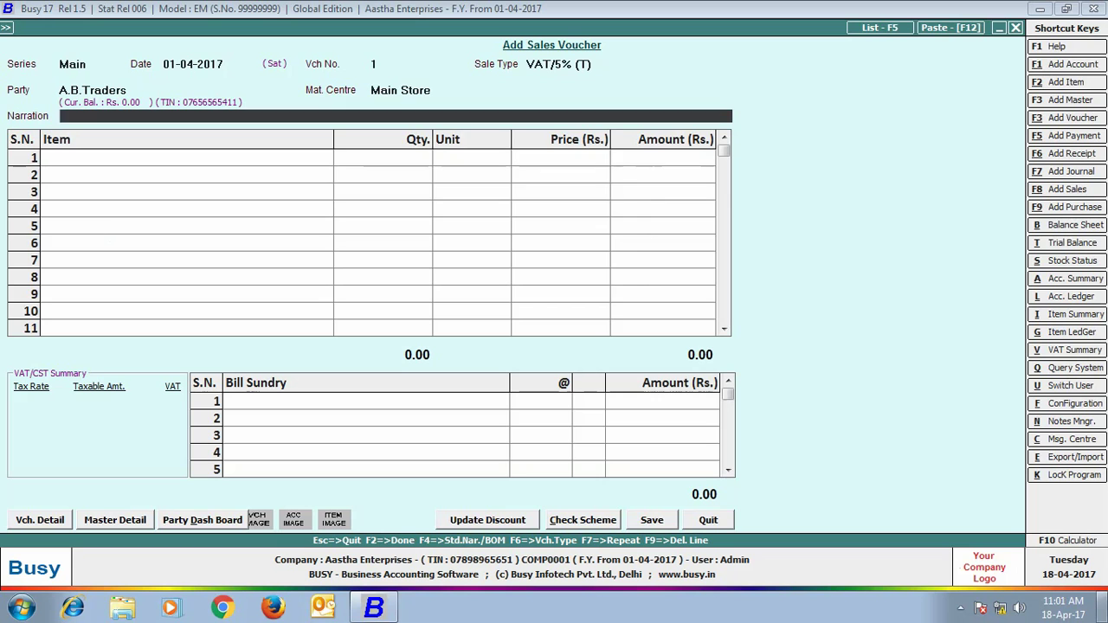
key("Return")
type("s")
key("Return")
type("15")
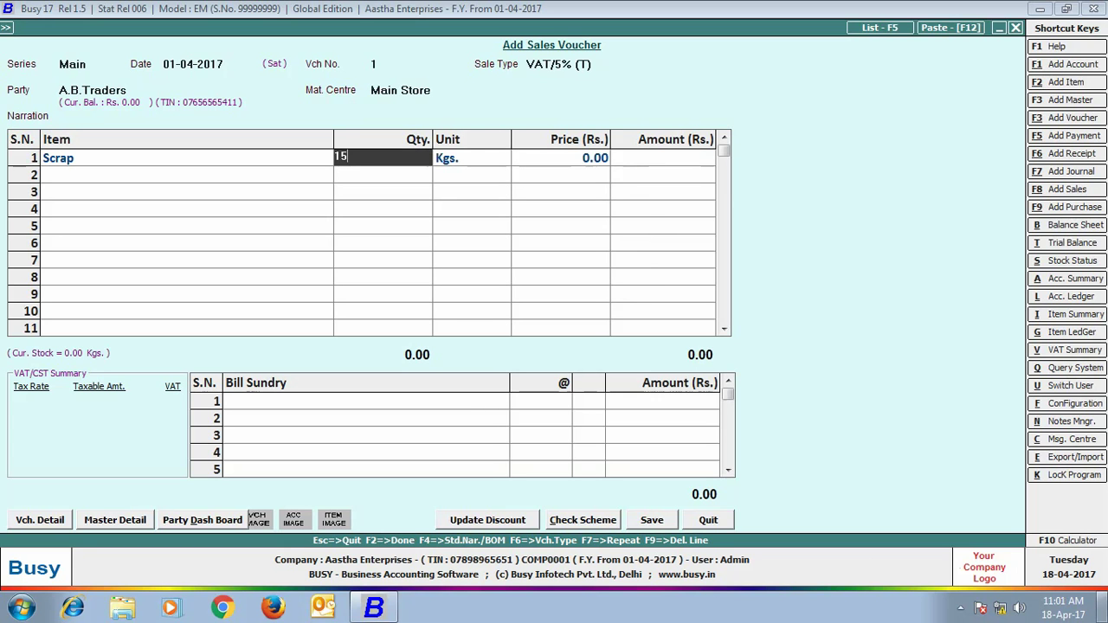
key("Return")
key("Return")
type("700")
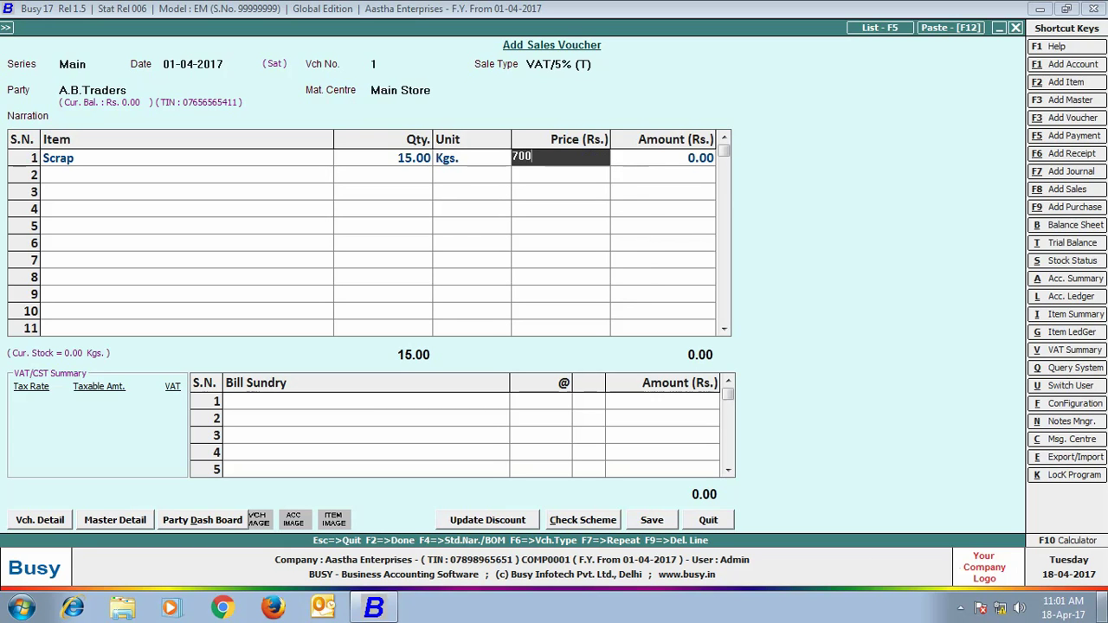
key("Return")
Step: Add bill sundries VAT 5% and Tax Collected at Source 1%, bringing the total to 11,135
key("Return")
key("Return")
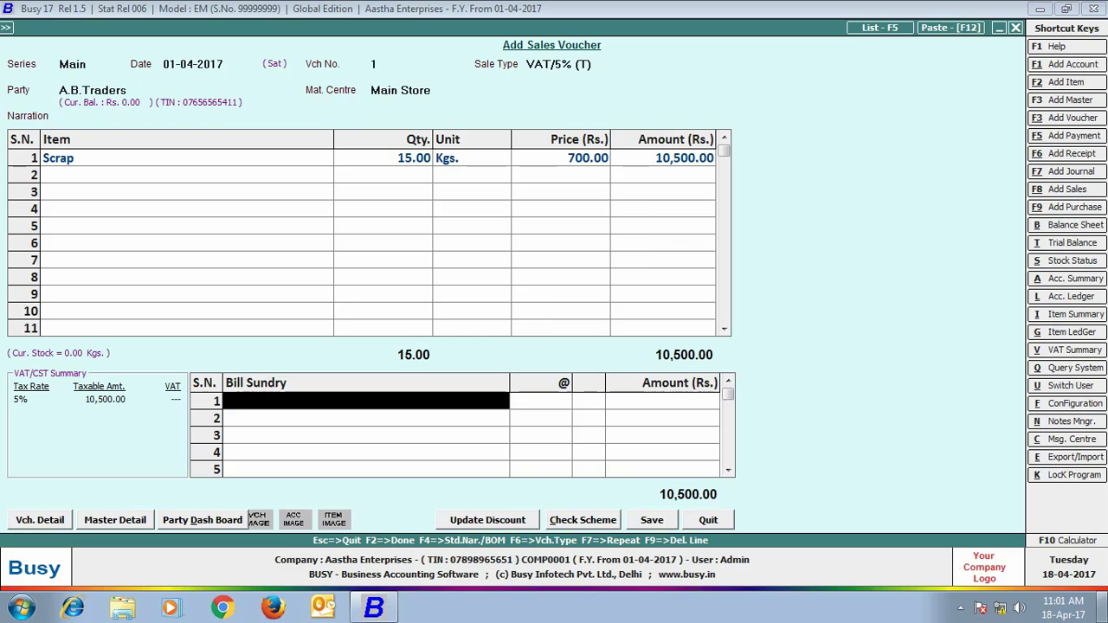
type("vat")
key("Return")
key("Return")
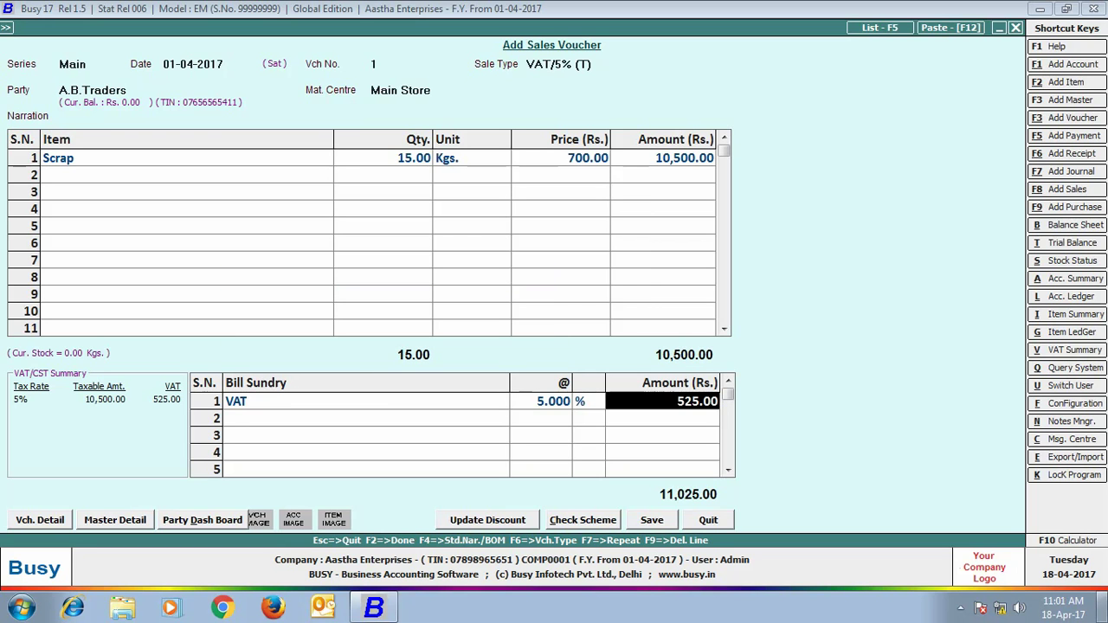
key("Return")
key("Return")
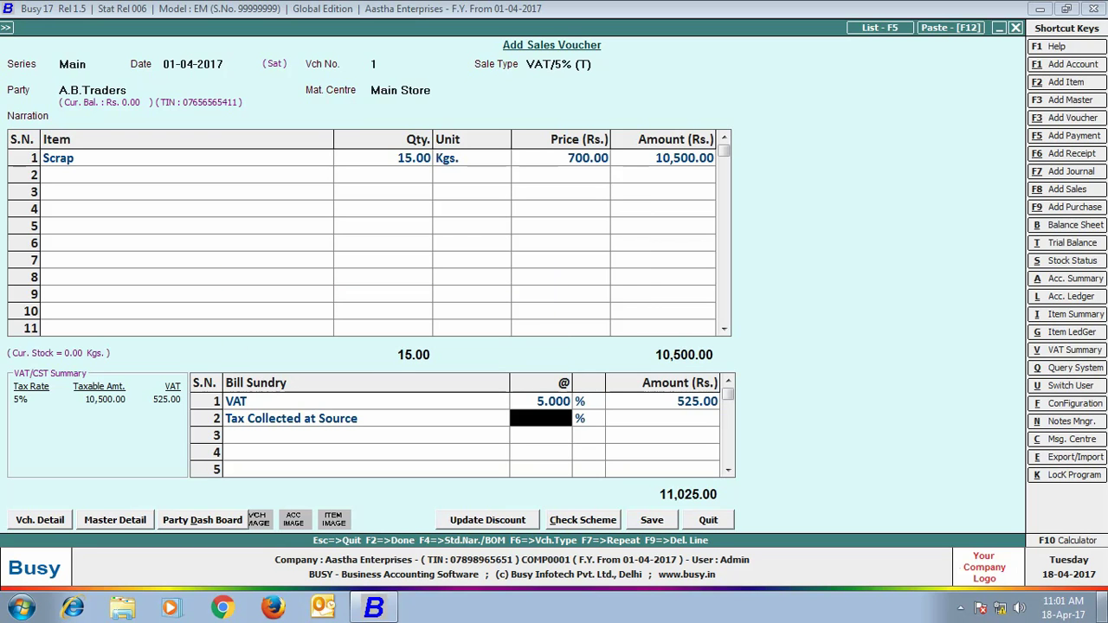
type("1")
key("Return")
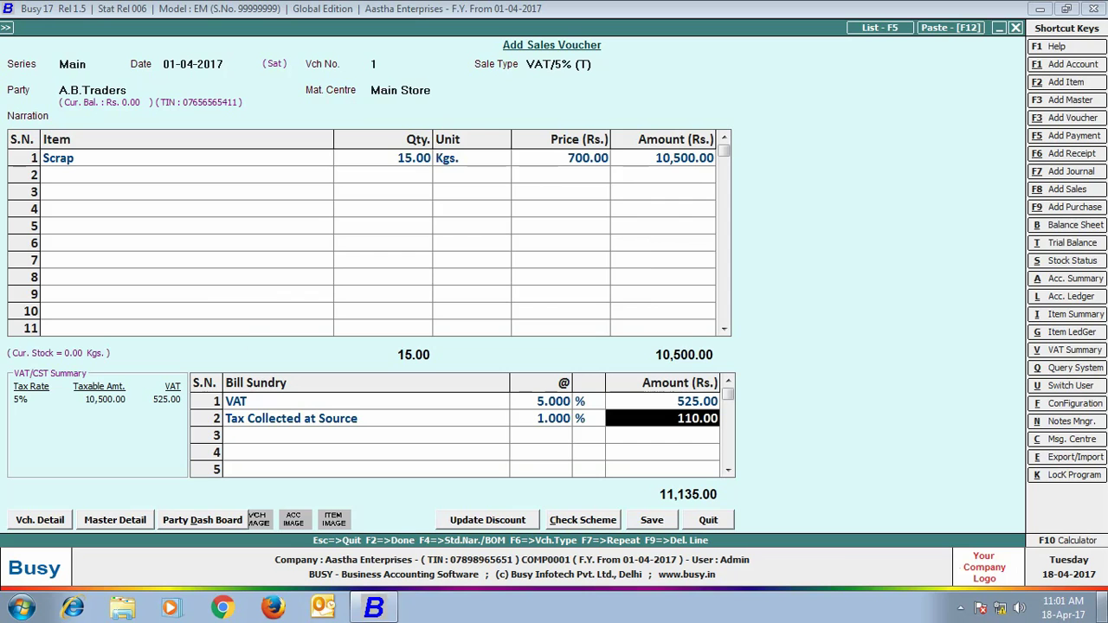
key("Return")
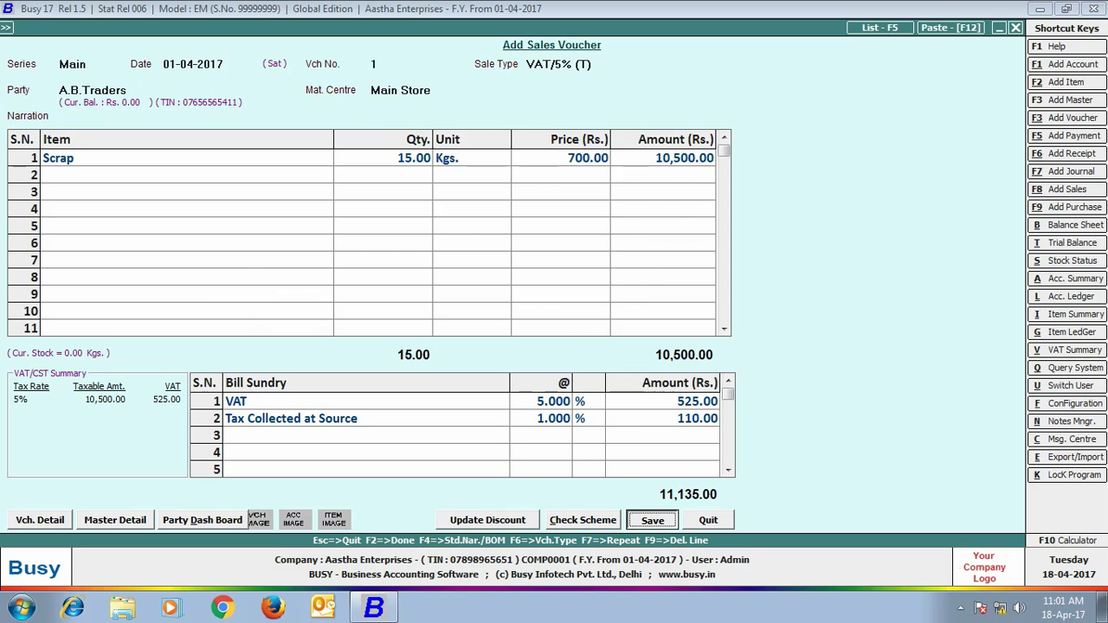
key("Return")
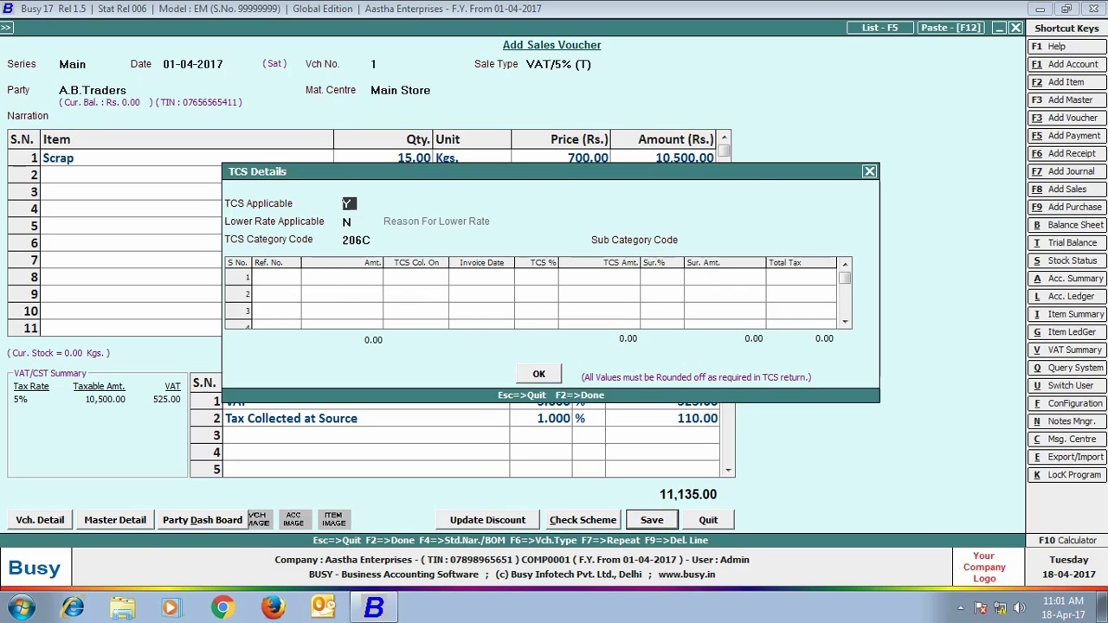
Step: Record TCS details: 206C sub category E, reference 1, 110.00 on 11,025.00; skip printing the invoice
key("Return")
key("Return")
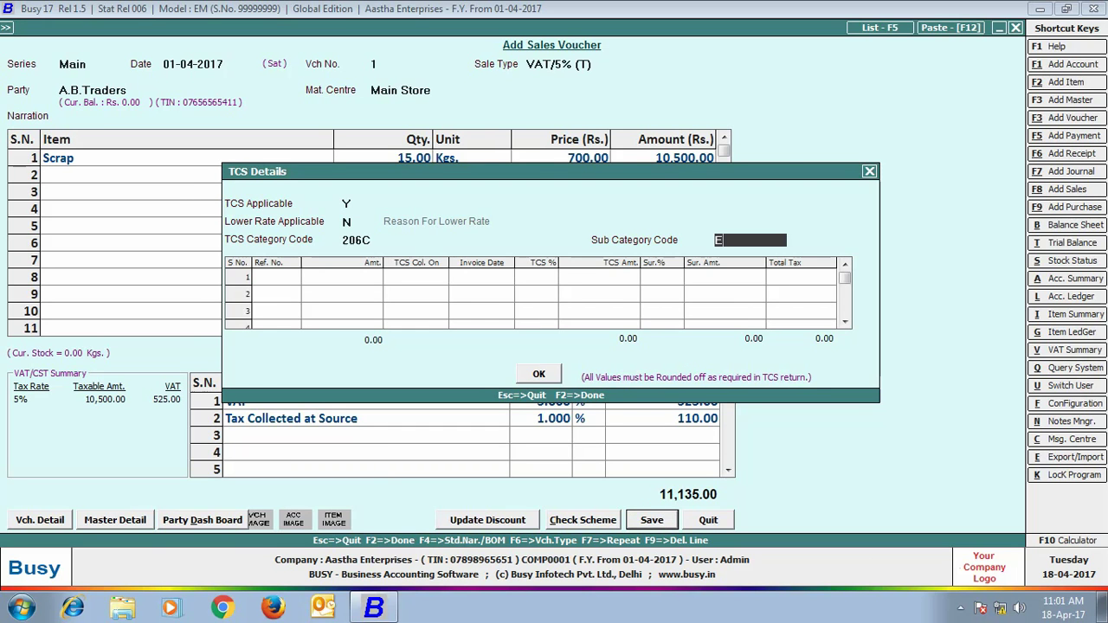
key("Return")
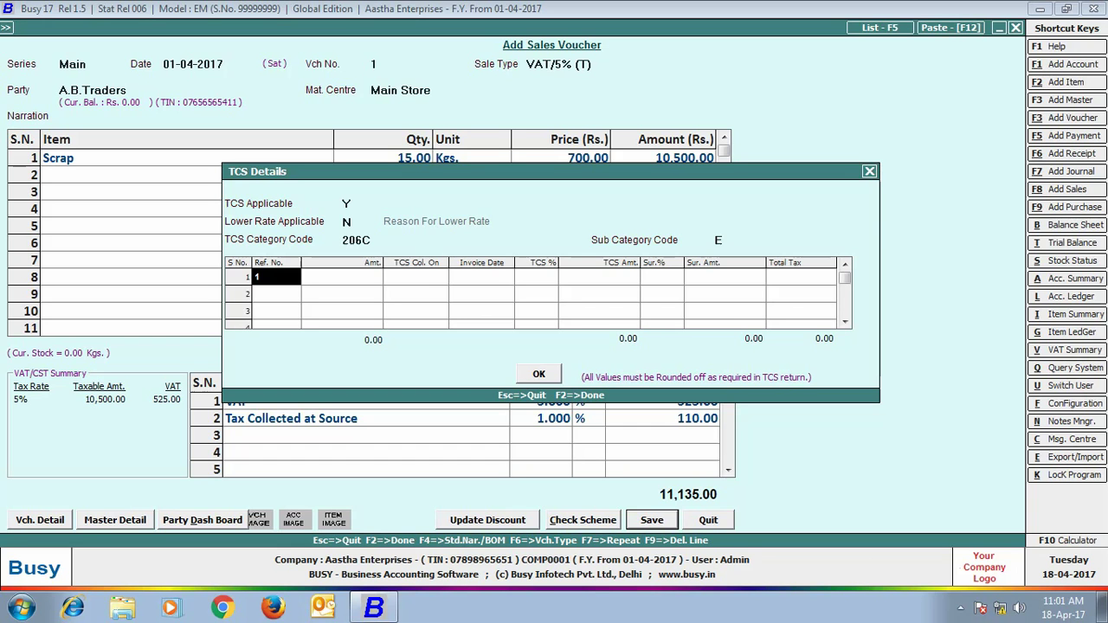
key("Return")
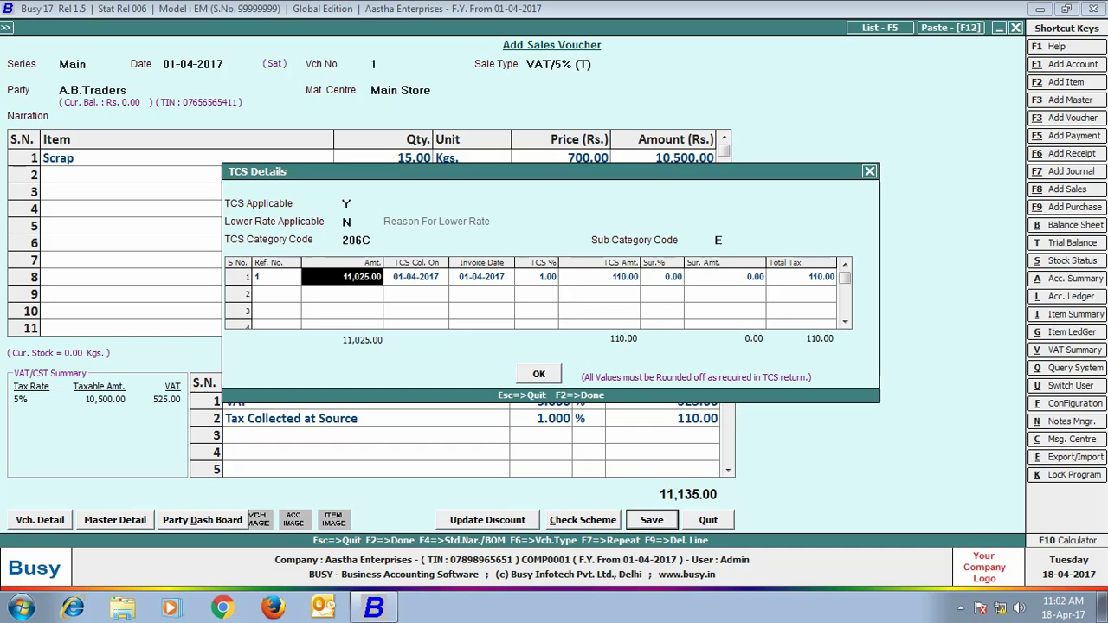
key("F2")
key("Right")
key("Return")
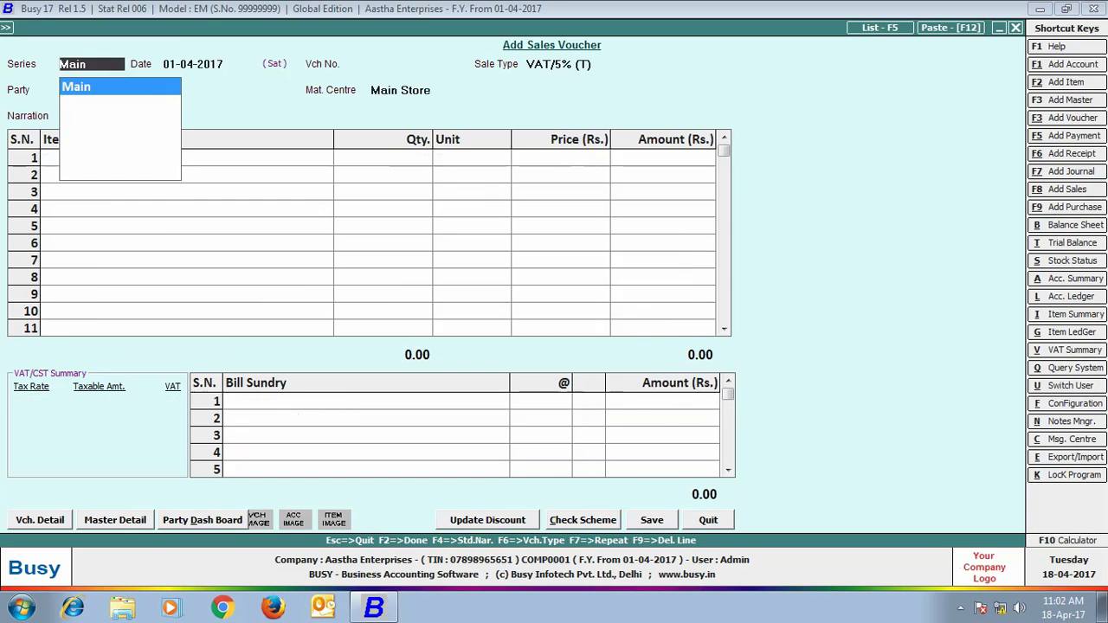
Step: Start a Main-series payment voucher dated 30-04-2017
key("Escape")
left_click(198, 148)
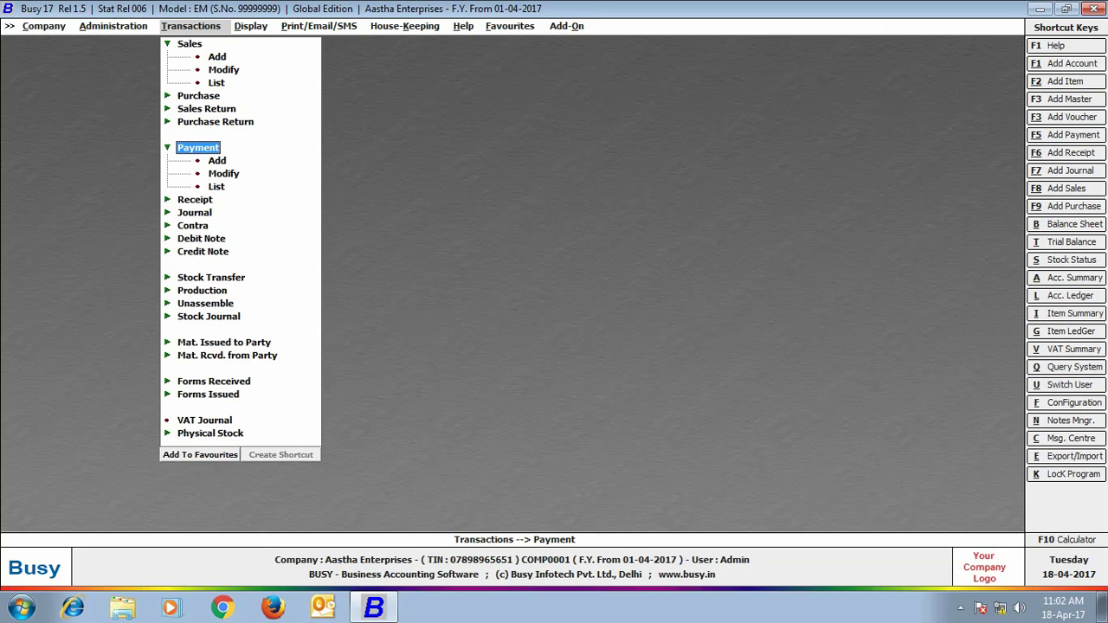
key("Down")
key("Return")
key("Return")
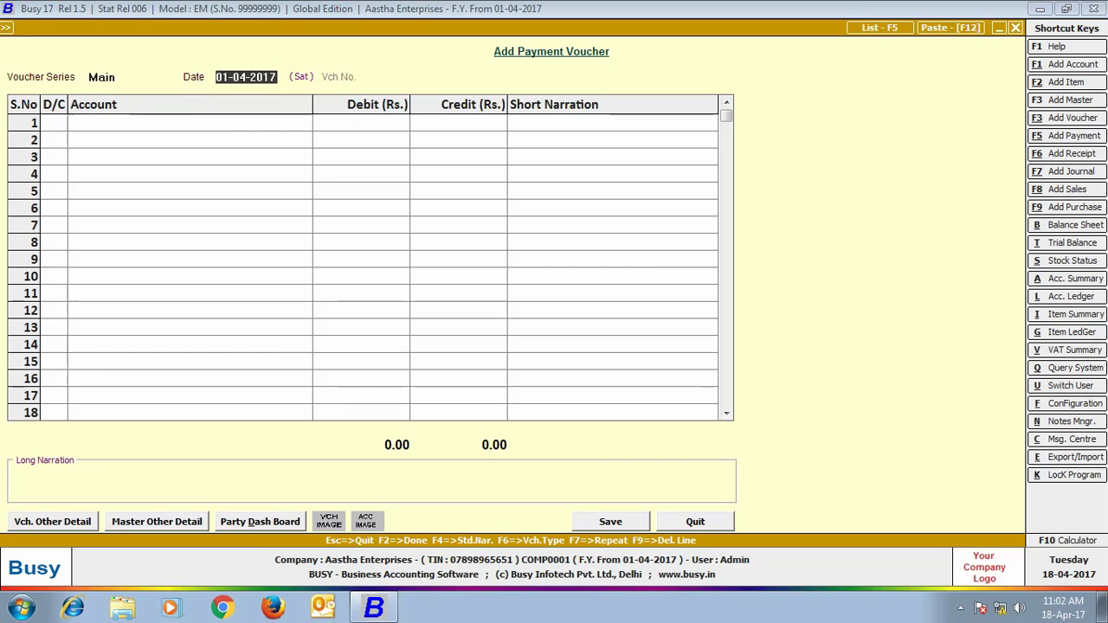
type("30-04")
Step: Debit the TCS account 110.00 and credit State Bank of India
key("Return")
key("Return")
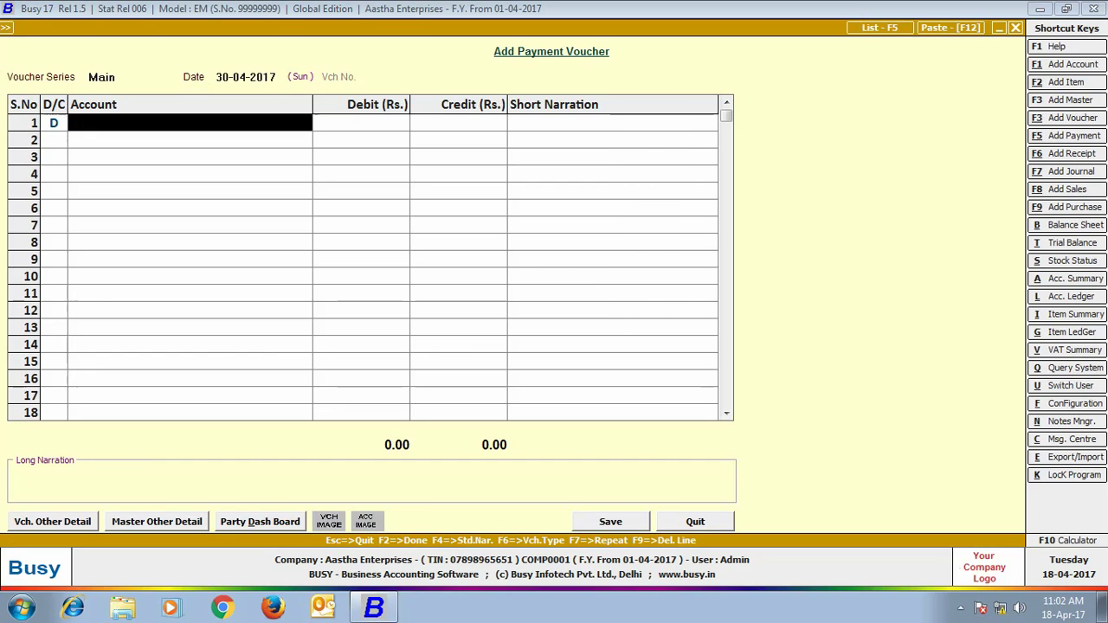
type("tcs")
key("Return")
type("110")
key("Return")
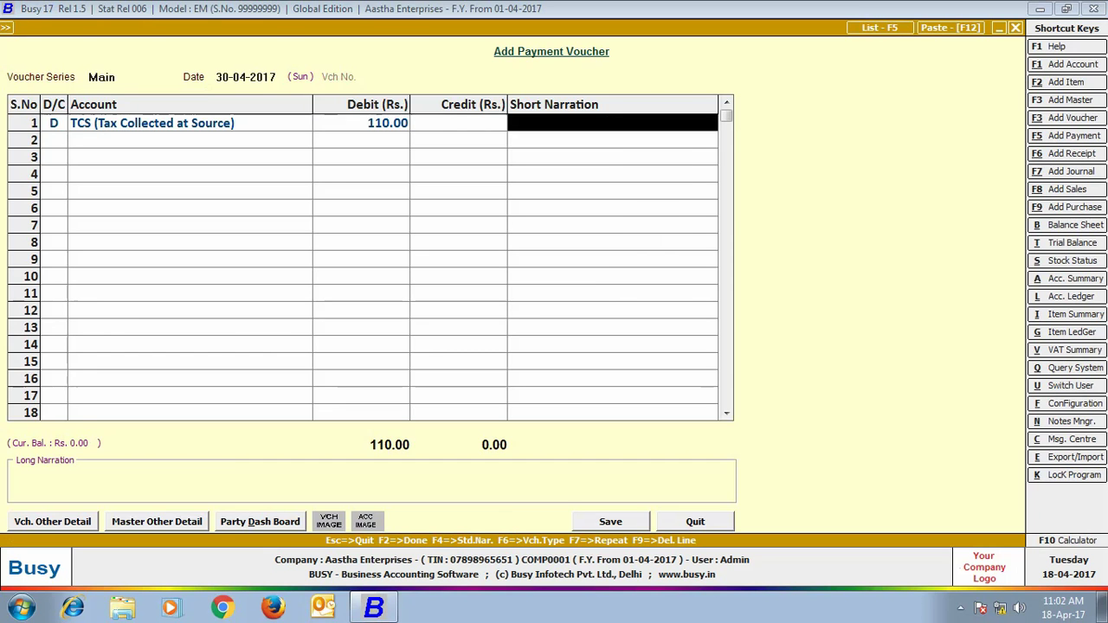
key("Return")
type("s")
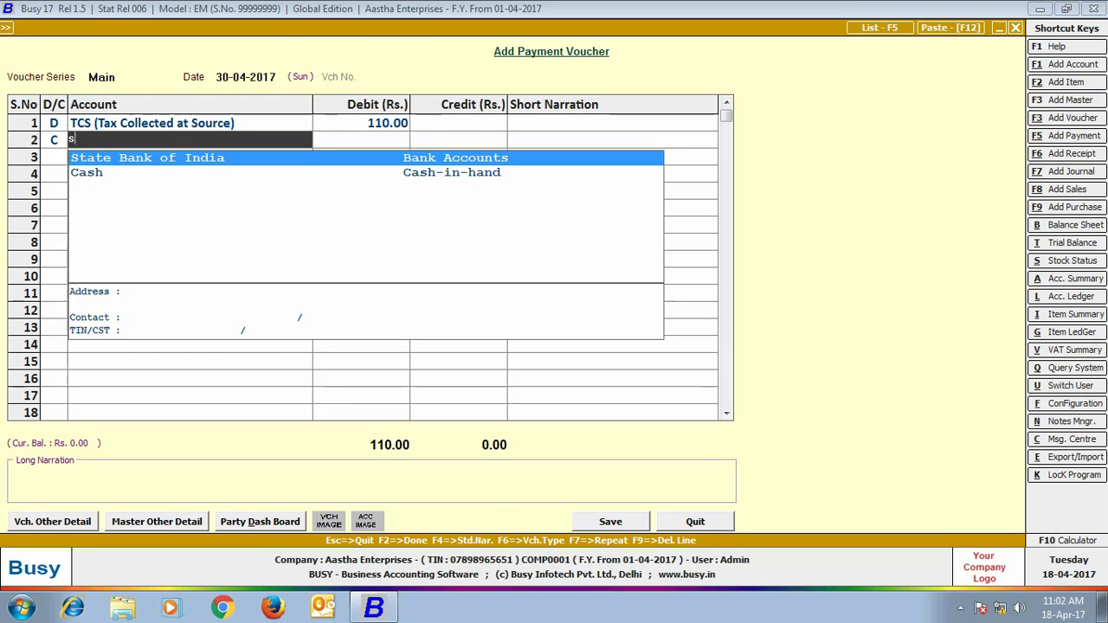
key("Return")
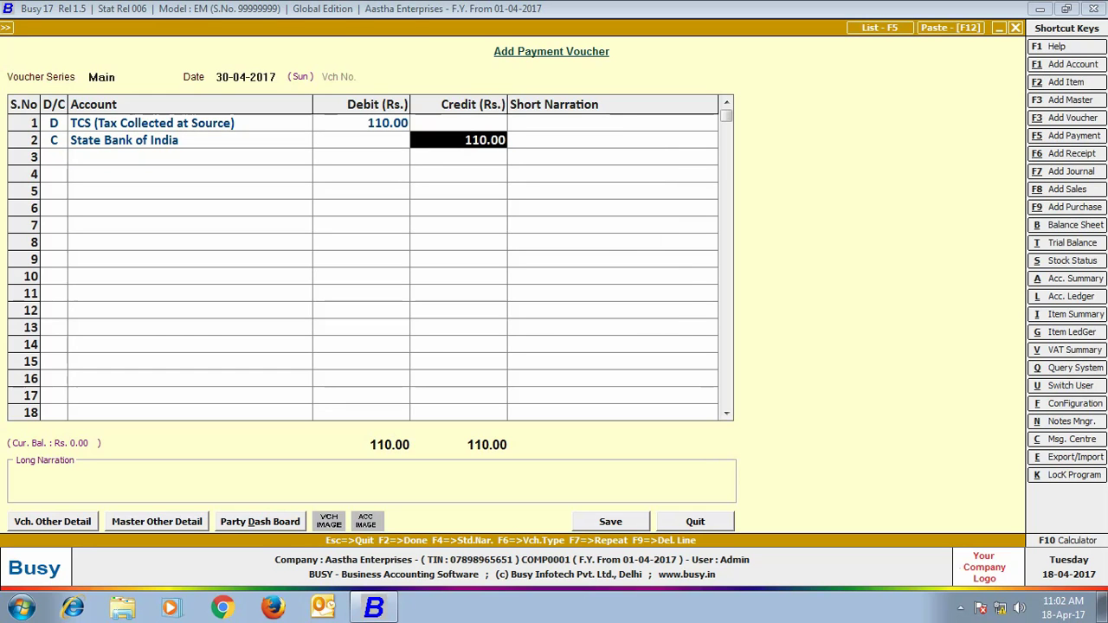
Step: Adjust the payment against TCS reference 1 with sub category E and quarter Ist
key("Return")
key("F2")
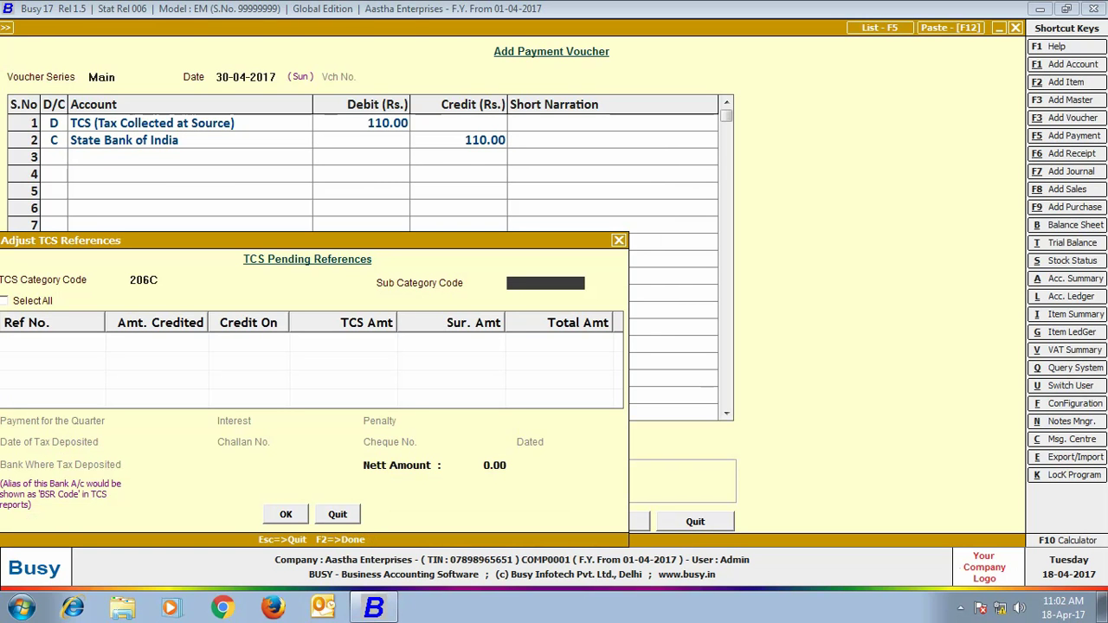
type("E")
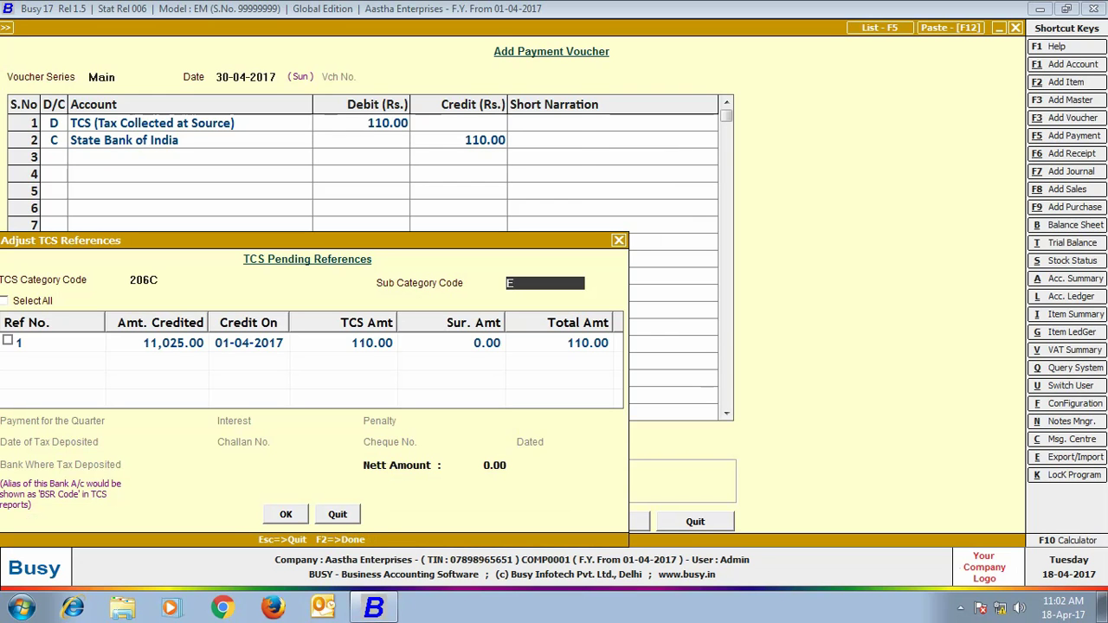
key("Return")
key("Return")
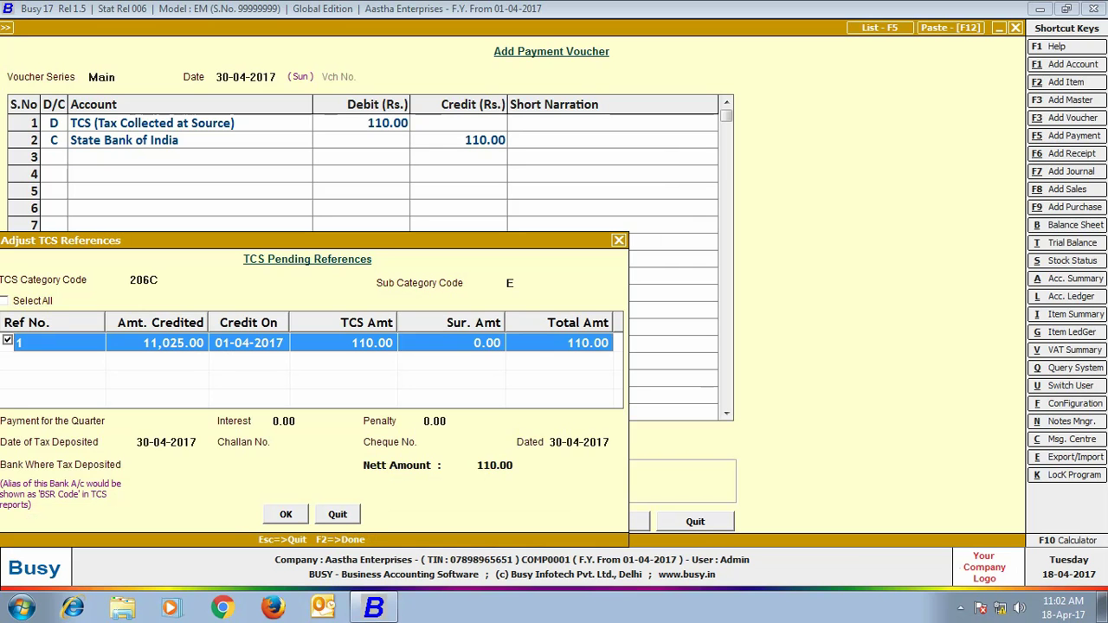
key("Return")
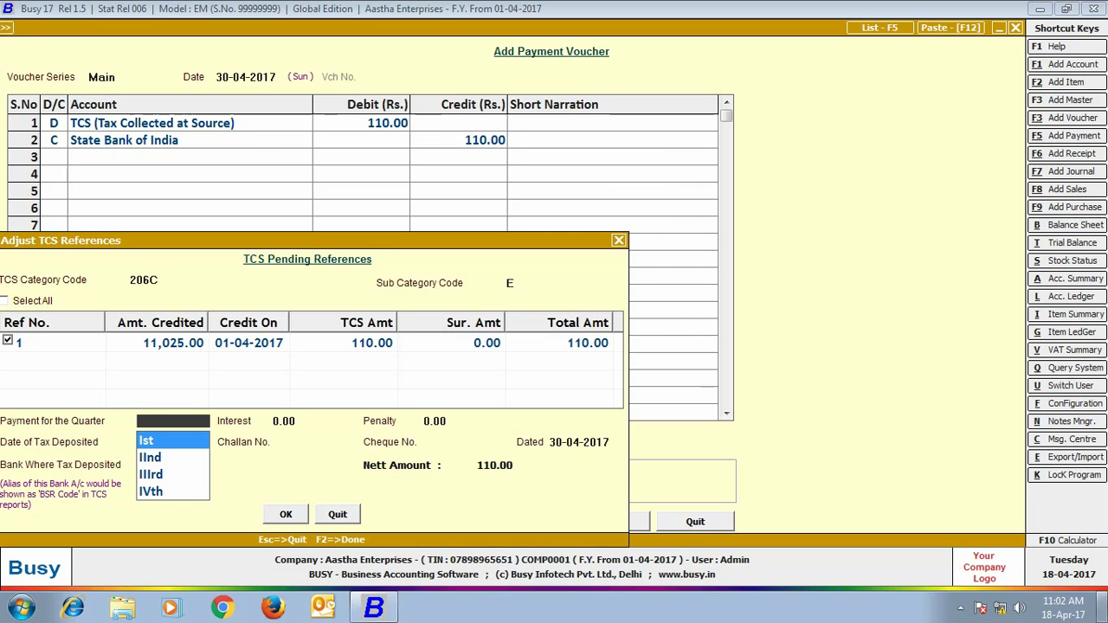
key("Return")
key("Return")
key("Return")
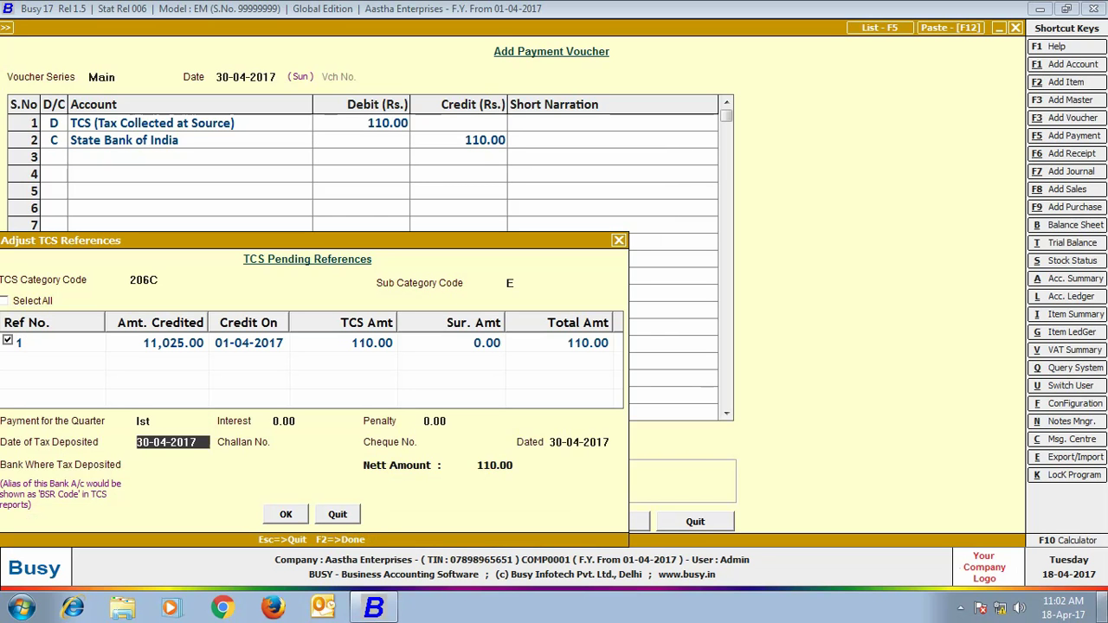
Step: Enter challan 12345, cheque 002231 and Punjab national bank as the deposit details
key("Return")
type("12345")
key("Return")
type("002231")
key("Return")
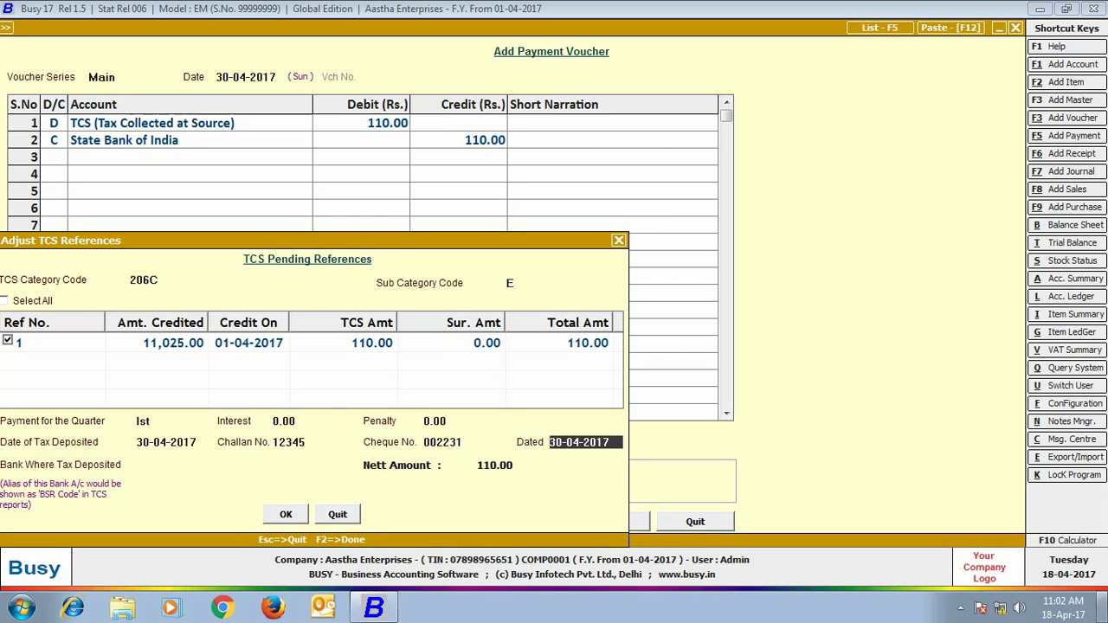
key("Return")
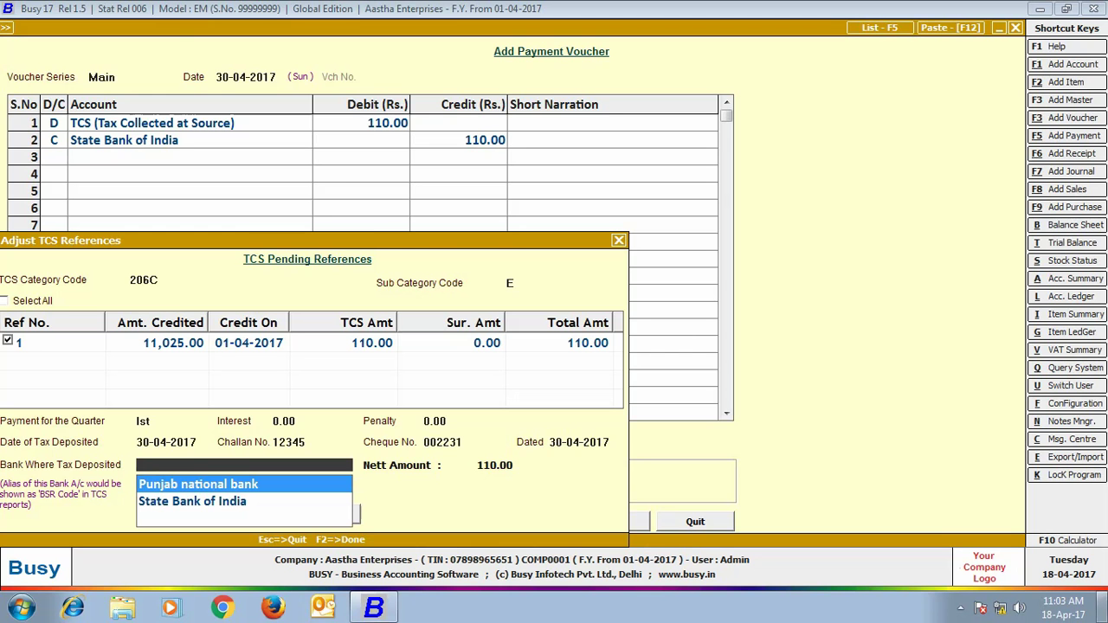
key("Return")
key("Return")
Step: Save the payment voucher, exit voucher entry and expand Display > TCS Reports
key("Escape")
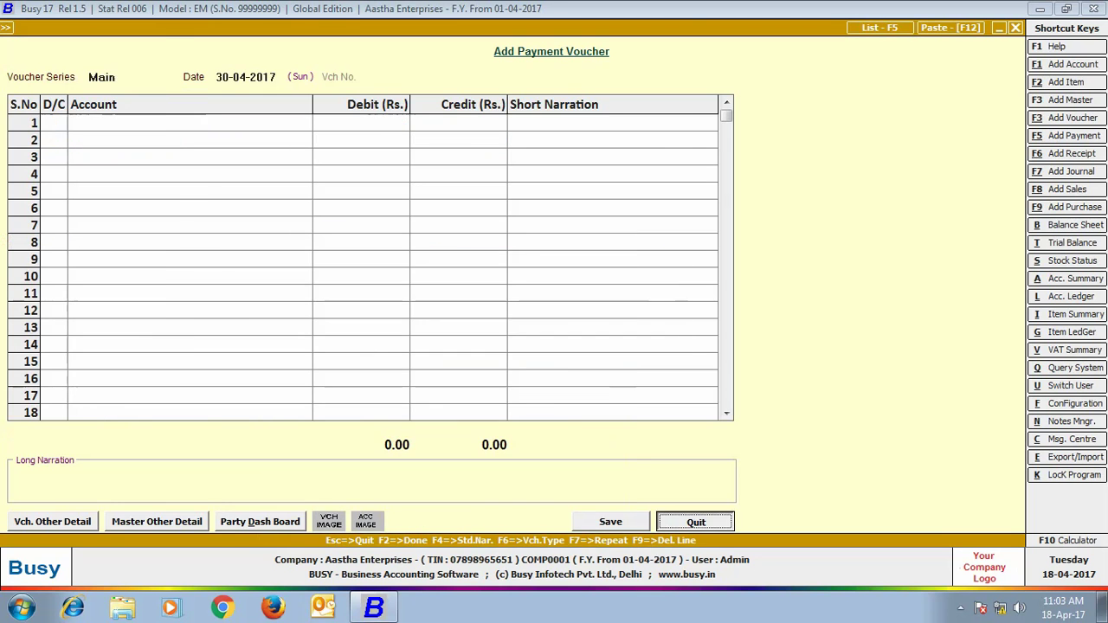
key("Escape")
key("Right")
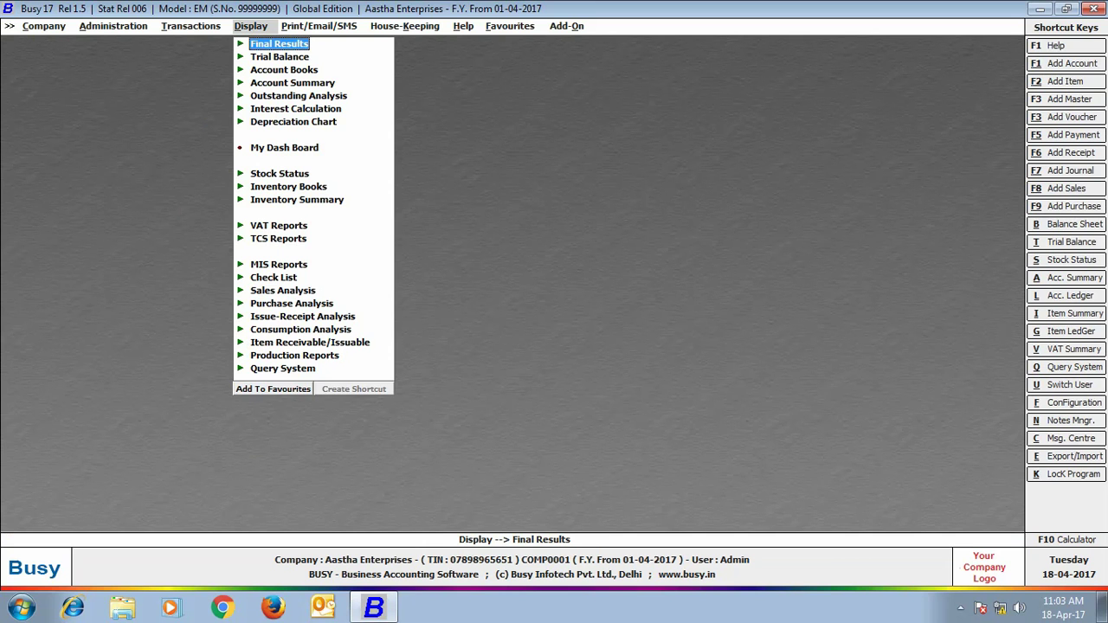
left_click(278, 238)
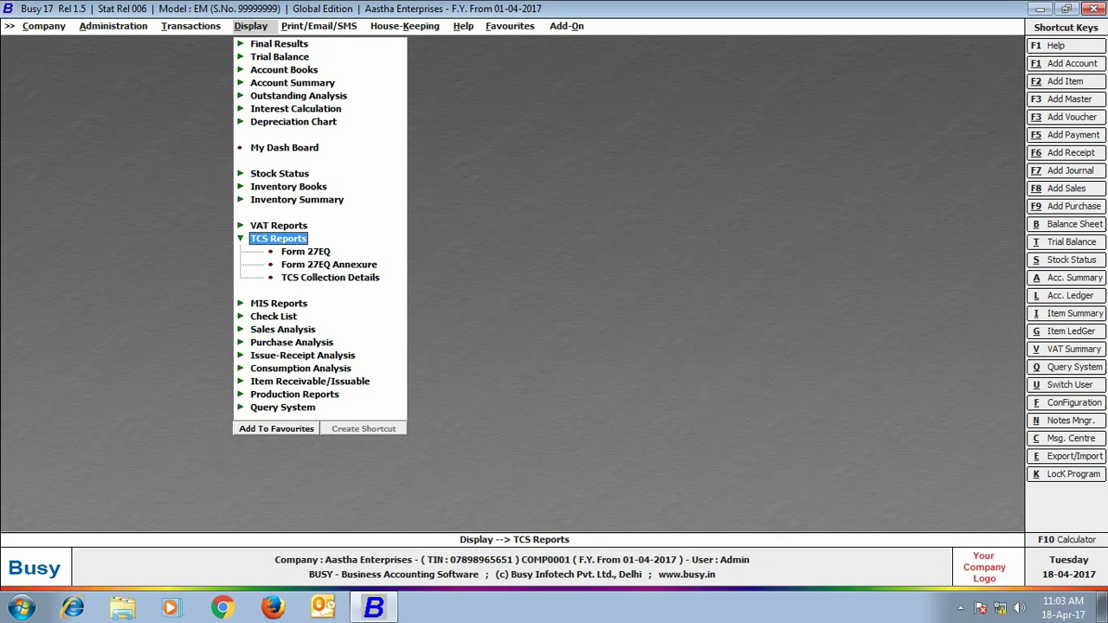
Step: Generate Form 27EQ for quarter Ist, check the 110.00 deposit under 206C, and back out
key("Down")
key("Return")
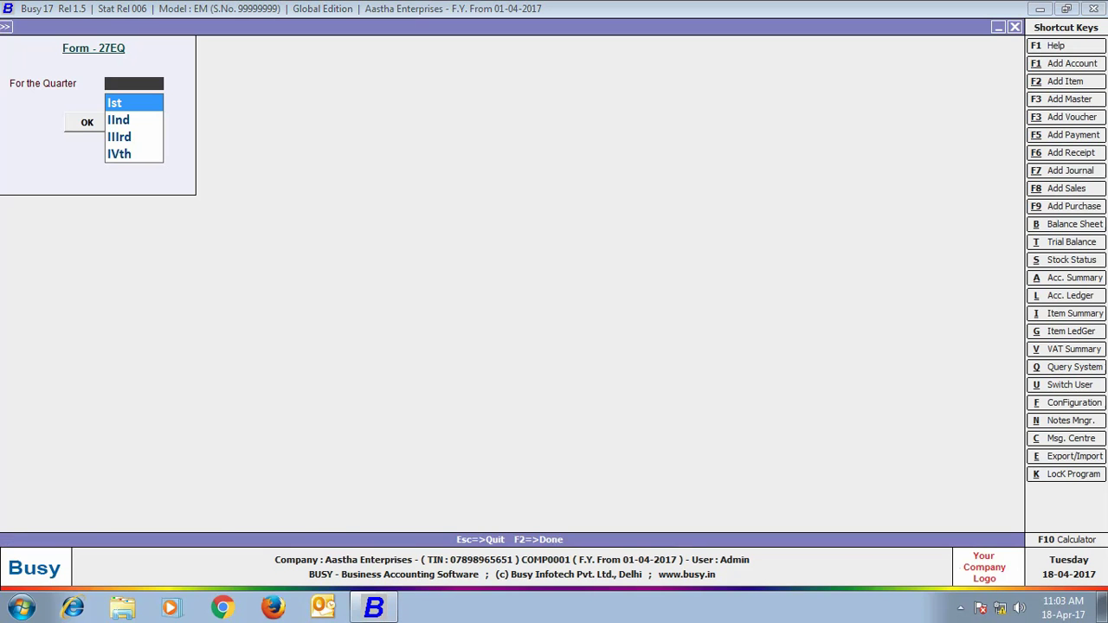
key("Return")
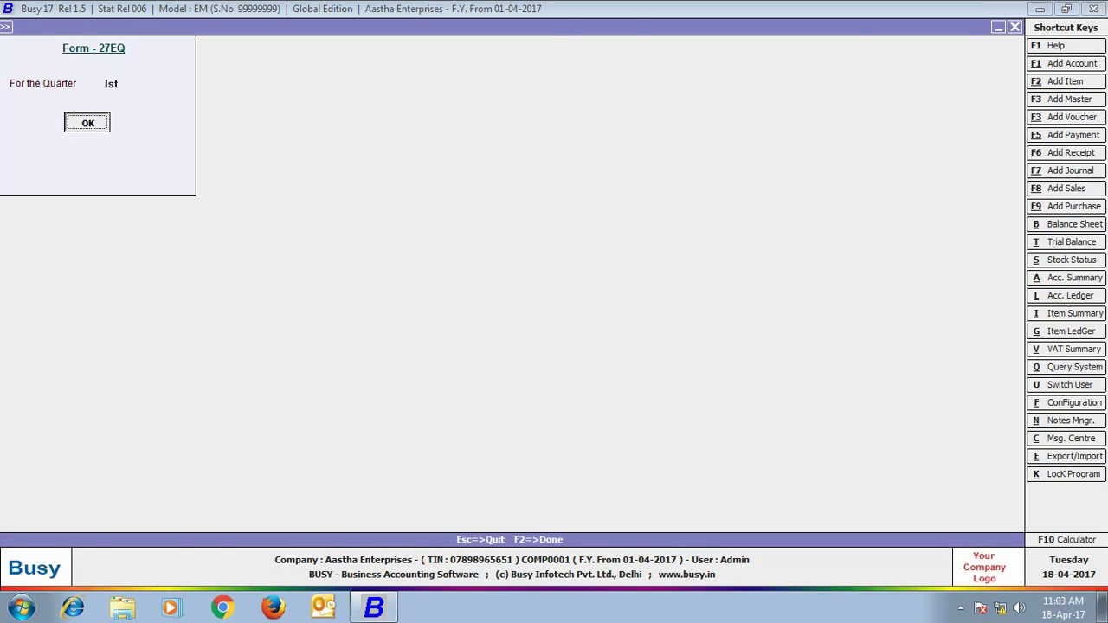
key("Return")
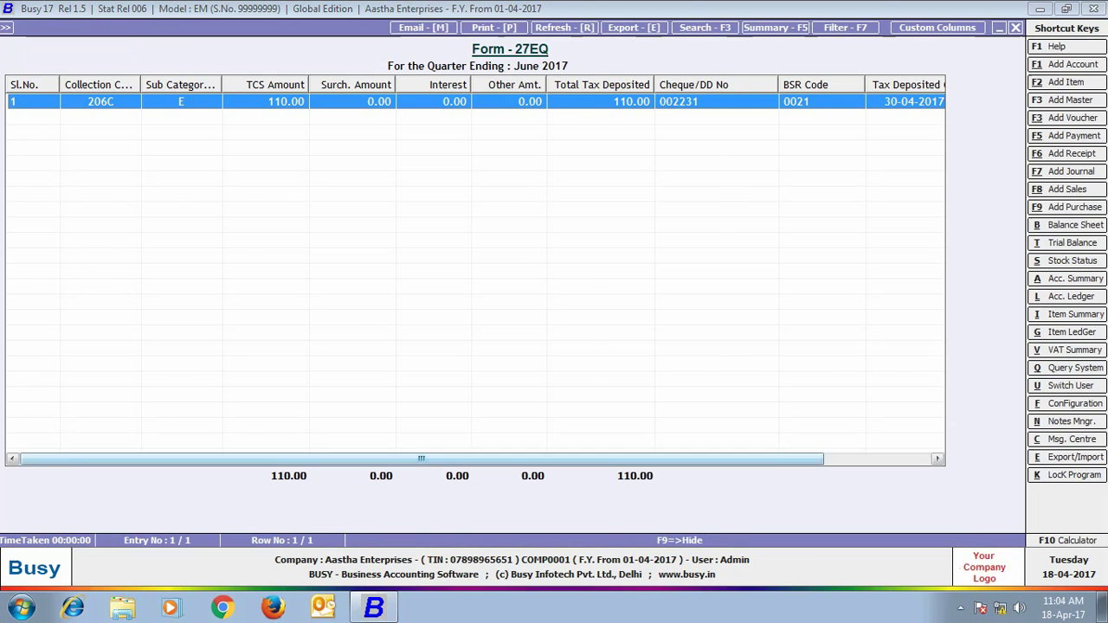
scroll(474, 277, "right", 3)
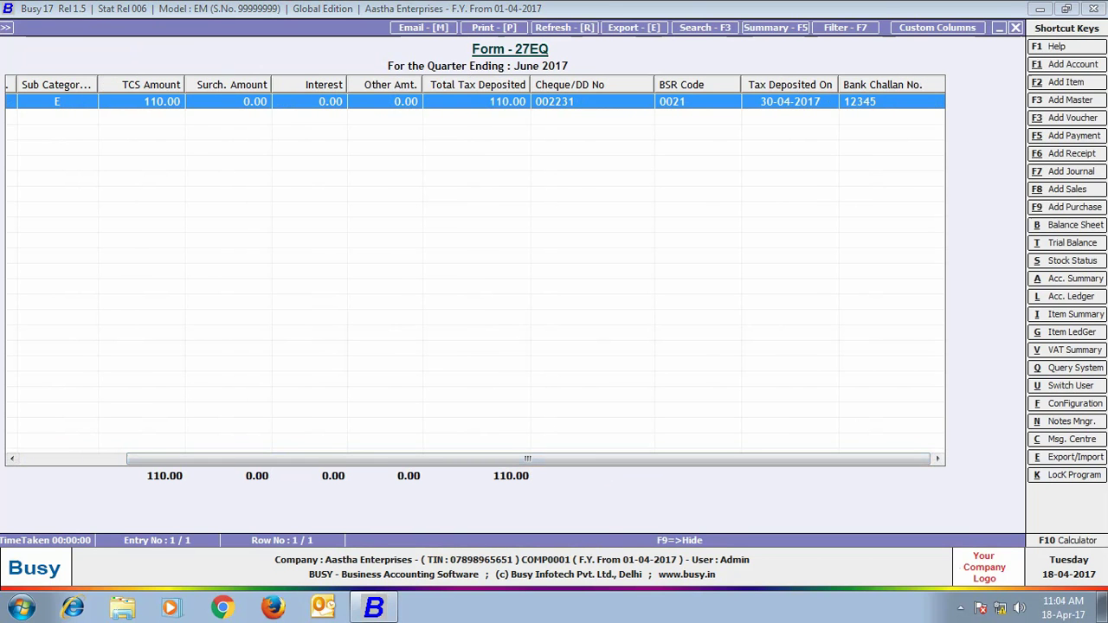
key("Escape")
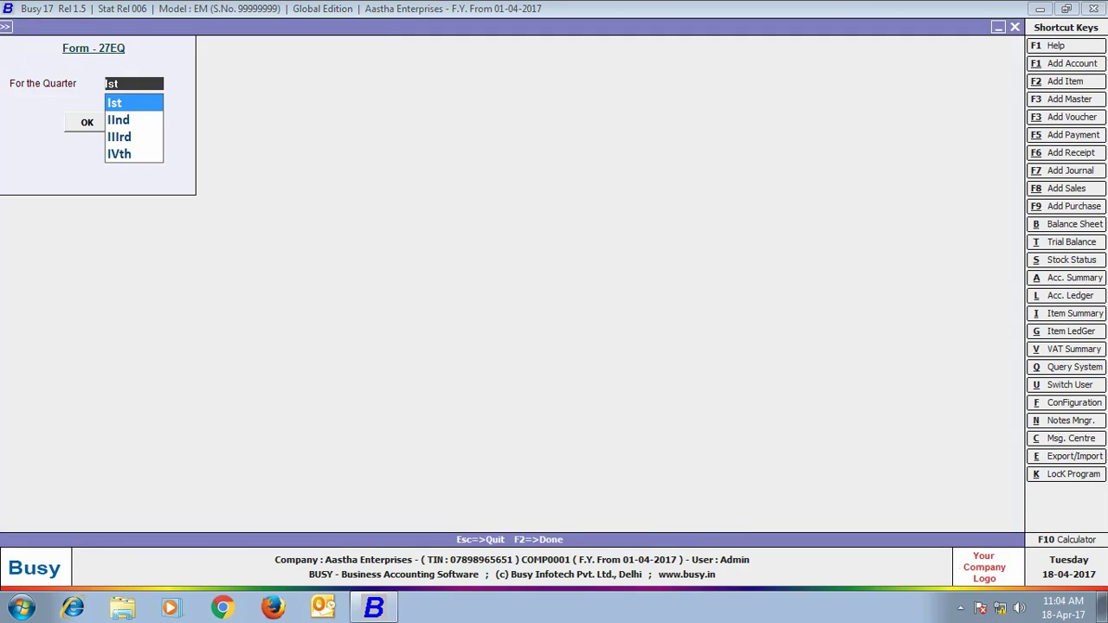
key("Escape")
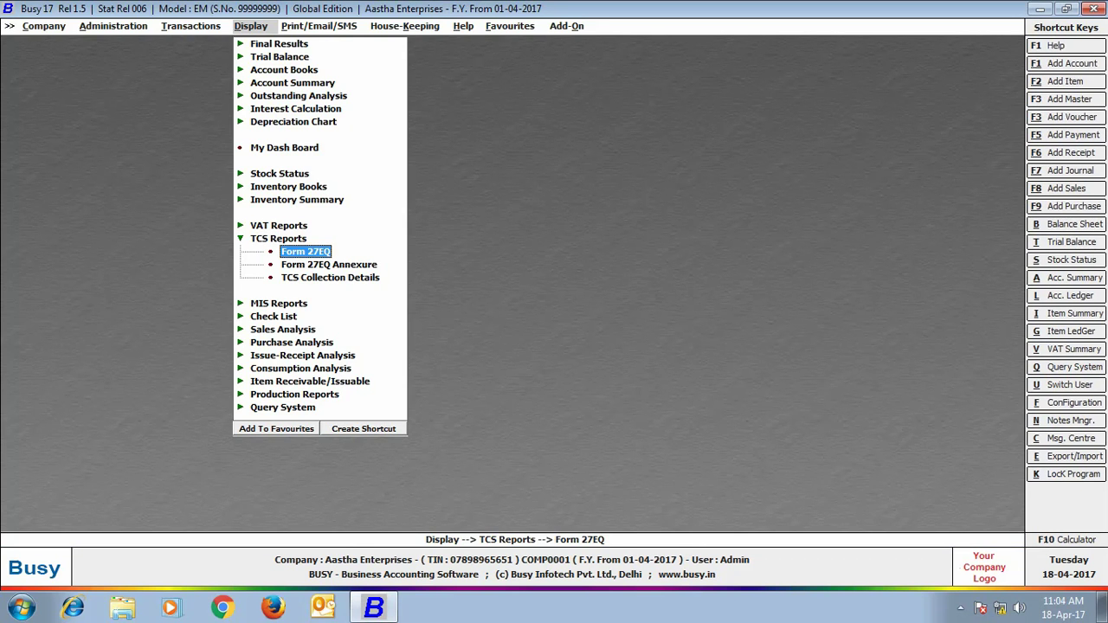
Step: View the Form 27EQ Annexure for category 206C, sub category E, quarter Ist, then close it
key("Down")
key("Return")
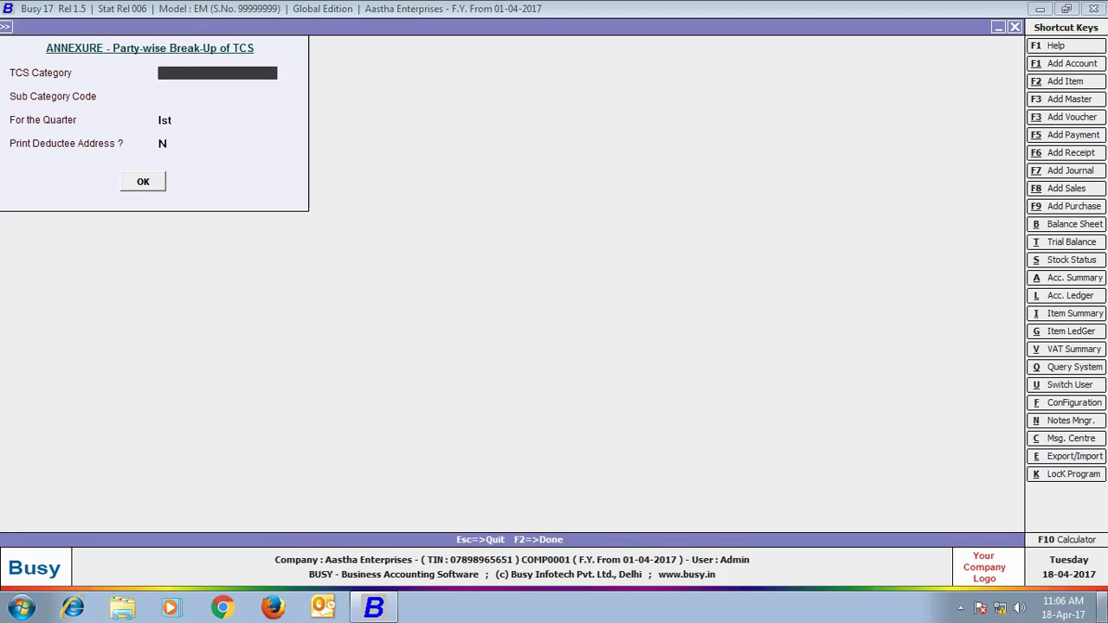
type("206C")
key("Return")
type("E")
key("Return")
key("Return")
key("Return")
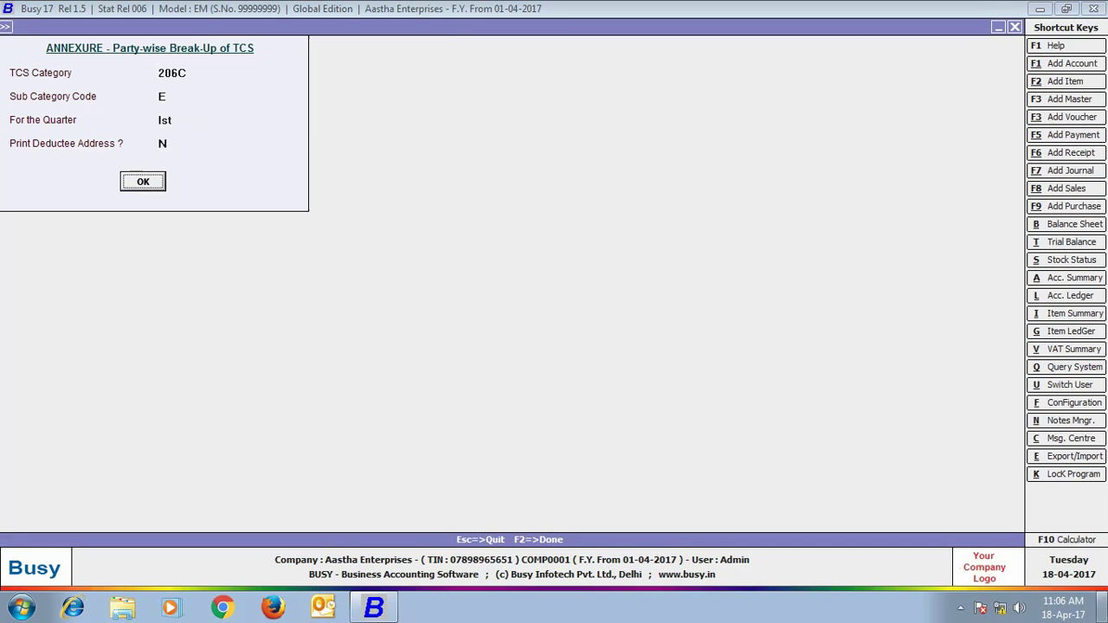
key("Return")
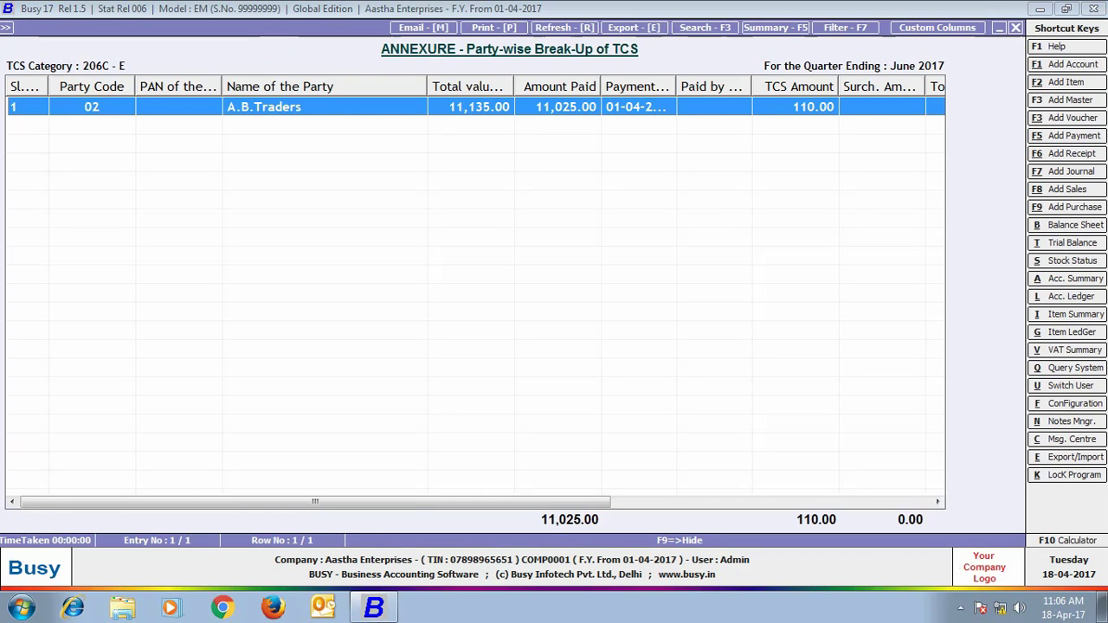
key("Right")
key("Right")
key("Right")
key("Right")
key("Right")
key("Right")
key("Escape")
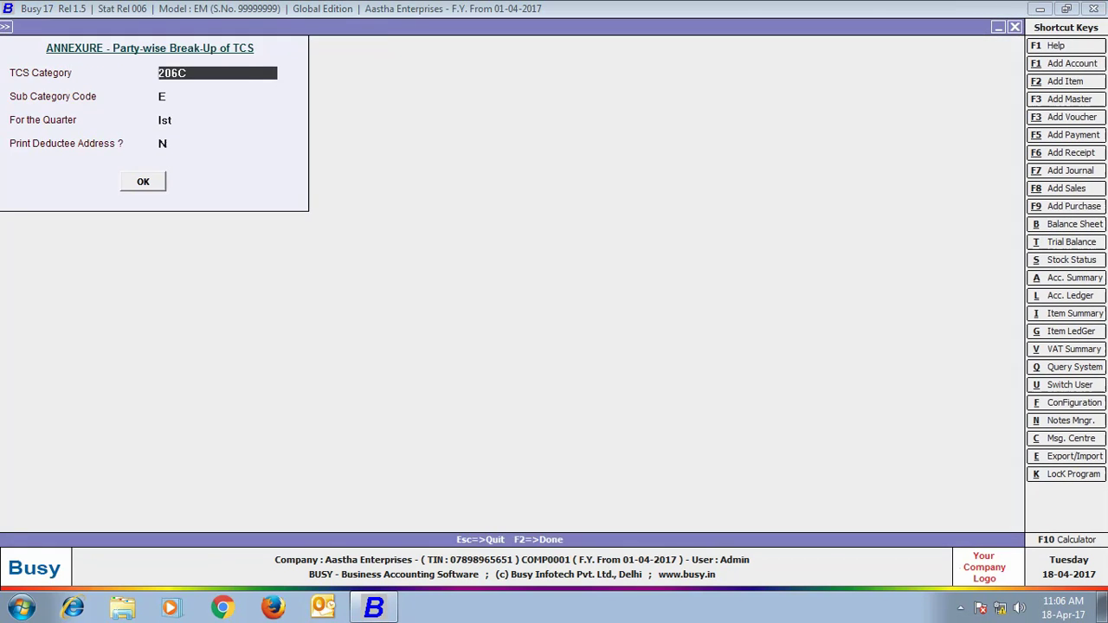
key("Escape")
Step: View TCS Collection Details for all categories in April 2017, then close it
key("Down")
key("Return")
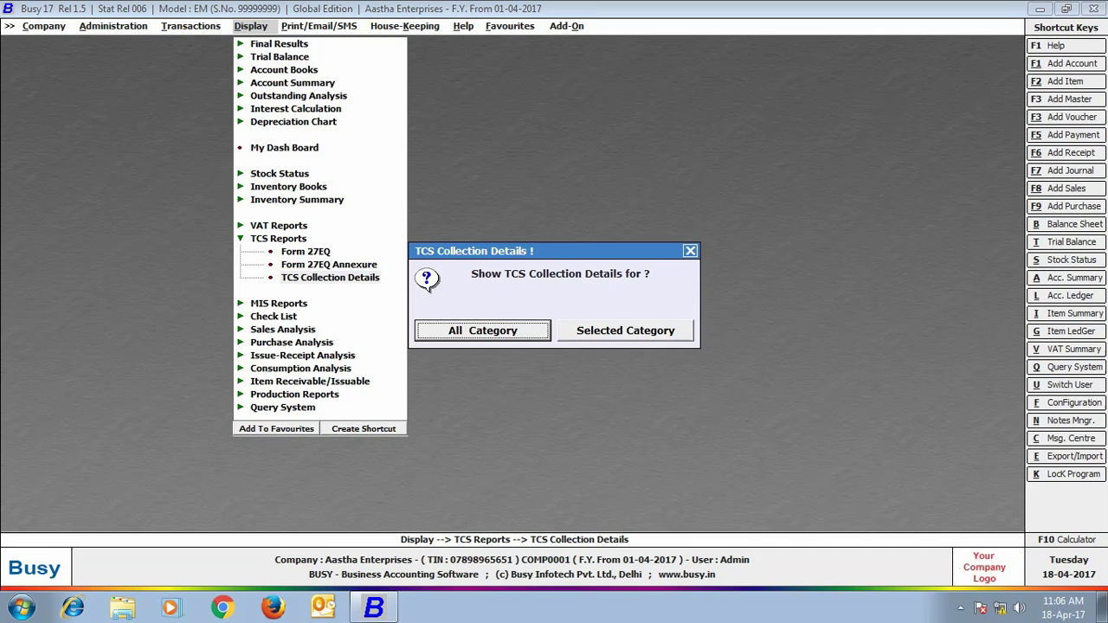
key("Return")
key("Return")
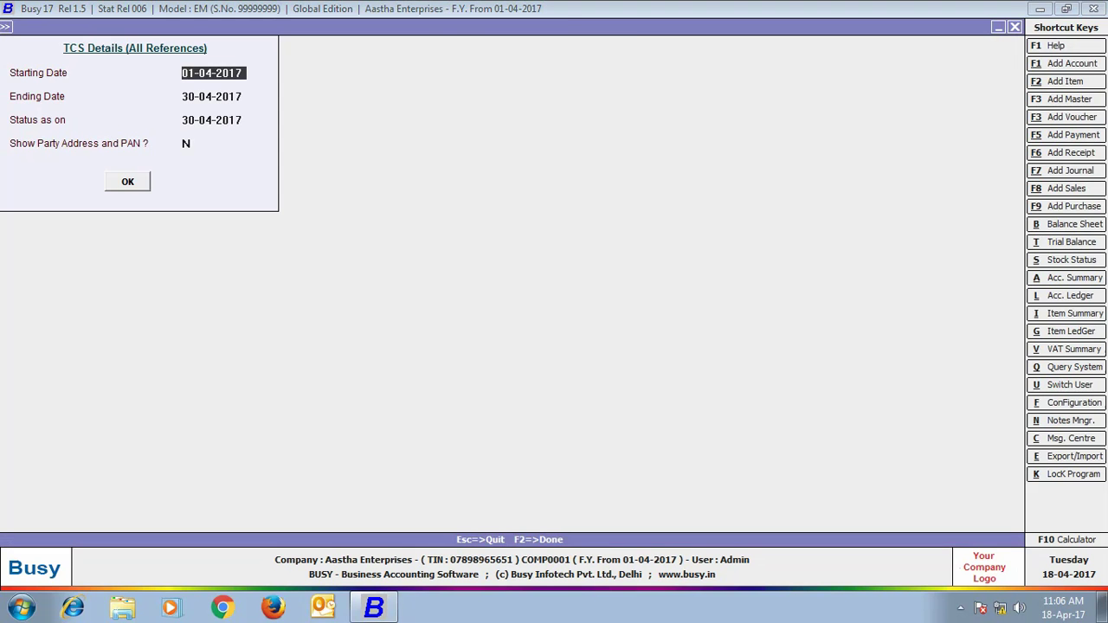
key("F2")
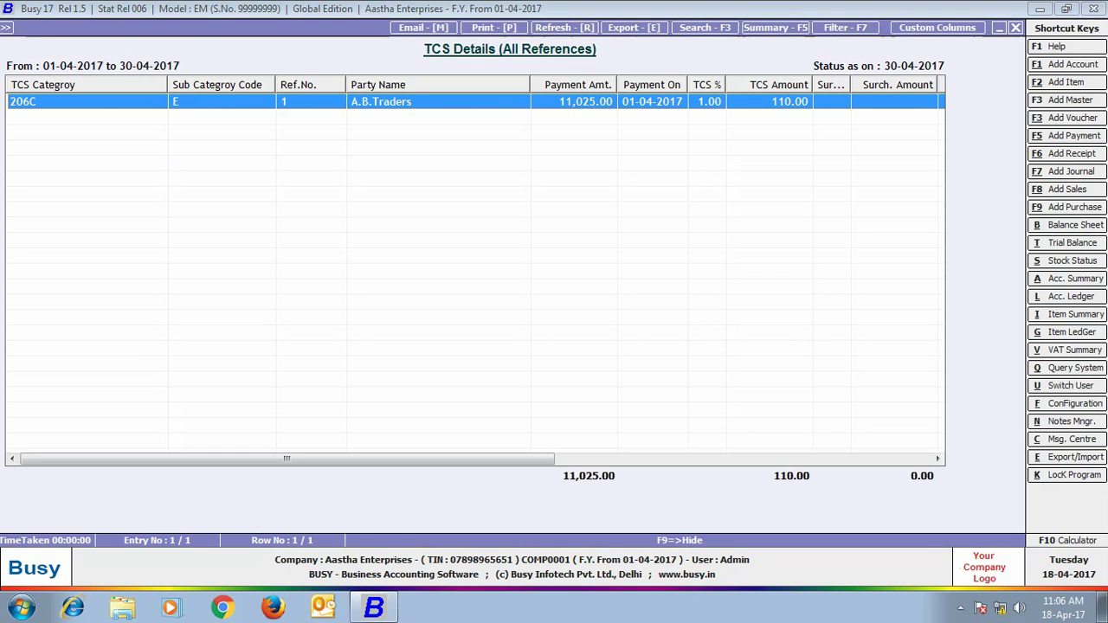
key("Escape")
key("Escape")
key("Escape")
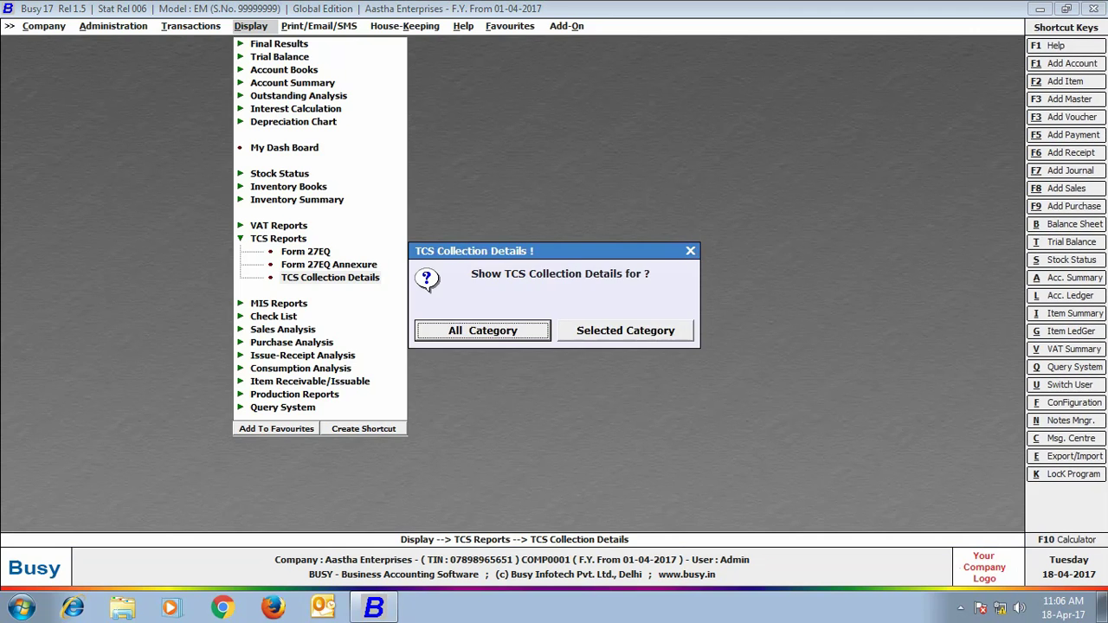
key("Escape")
key("Escape")
Step: Export the eTCS Return file from Print/Email/SMS > TCS Reports
key("Right")
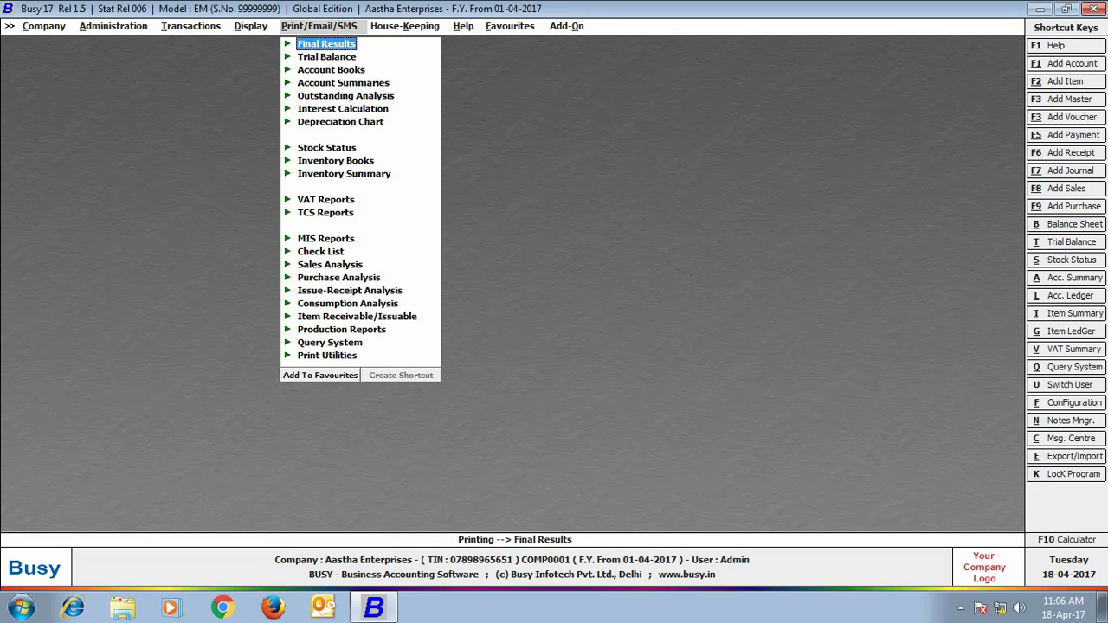
left_click(325, 212)
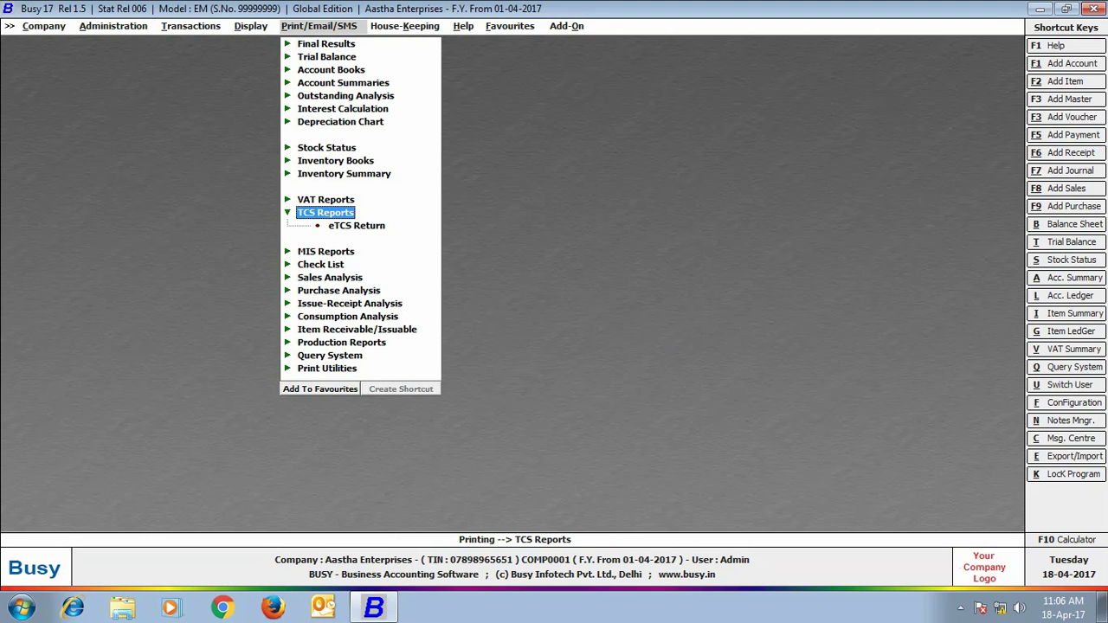
key("Down")
key("Return")
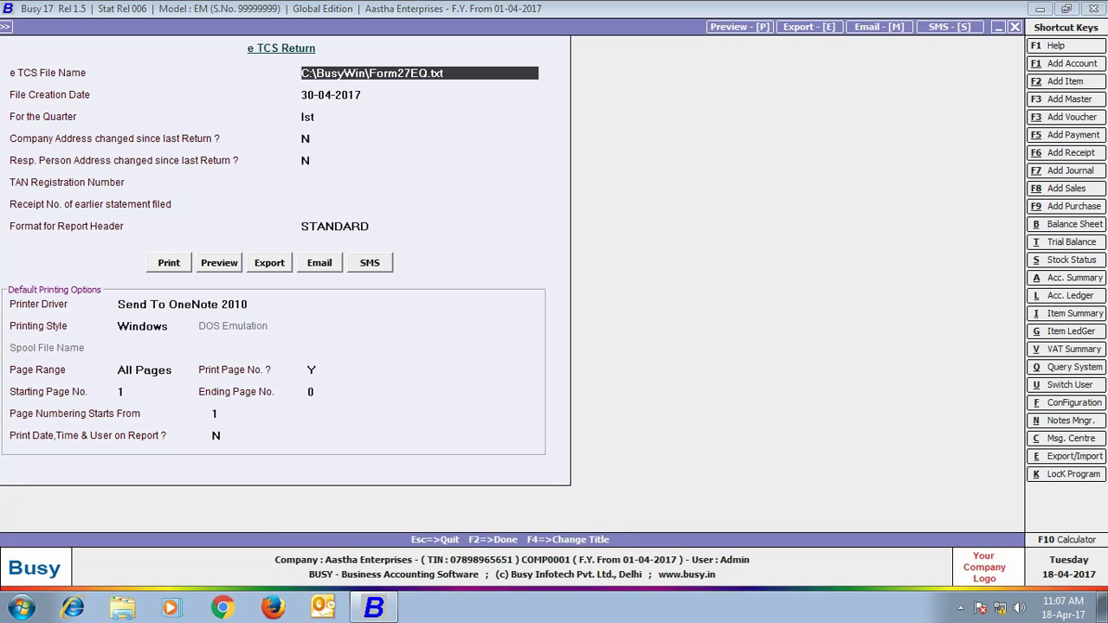
key("F2")
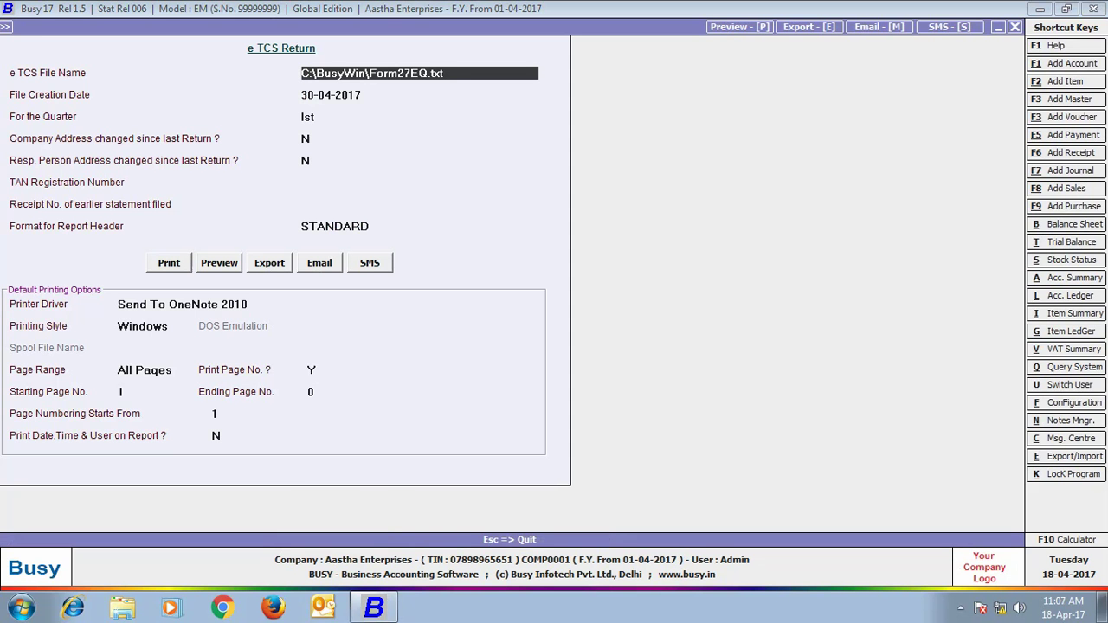
left_click(1014, 27)
Step: Open C:\BusyWin\Form27EQ.txt to check its contents, then close it and the folder
left_click(1039, 8)
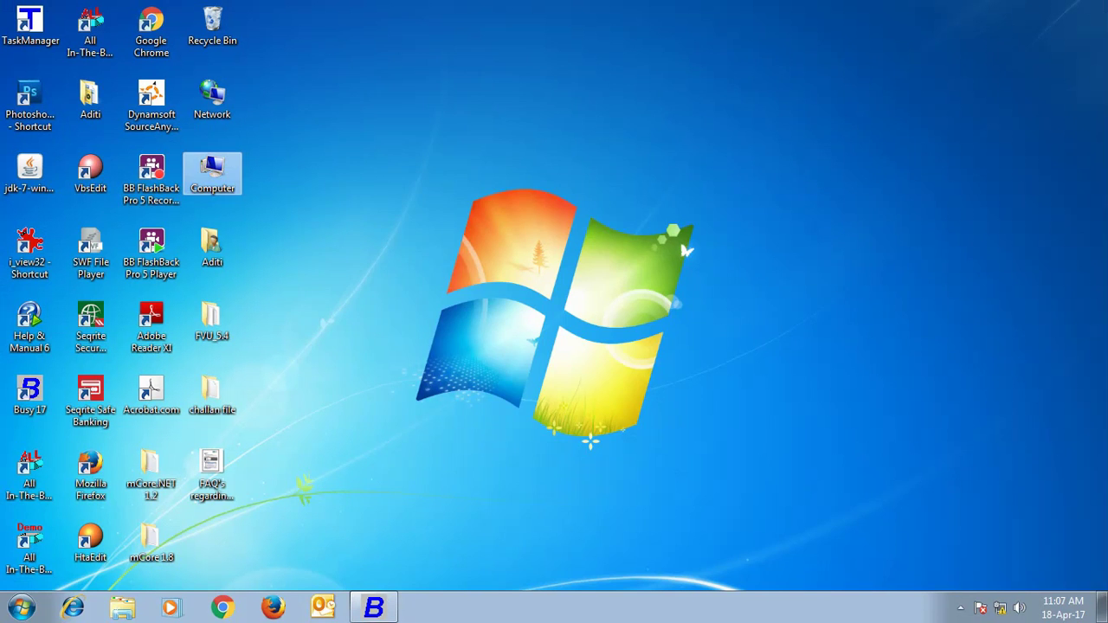
double_click(212, 173)
double_click(467, 175)
double_click(476, 173)
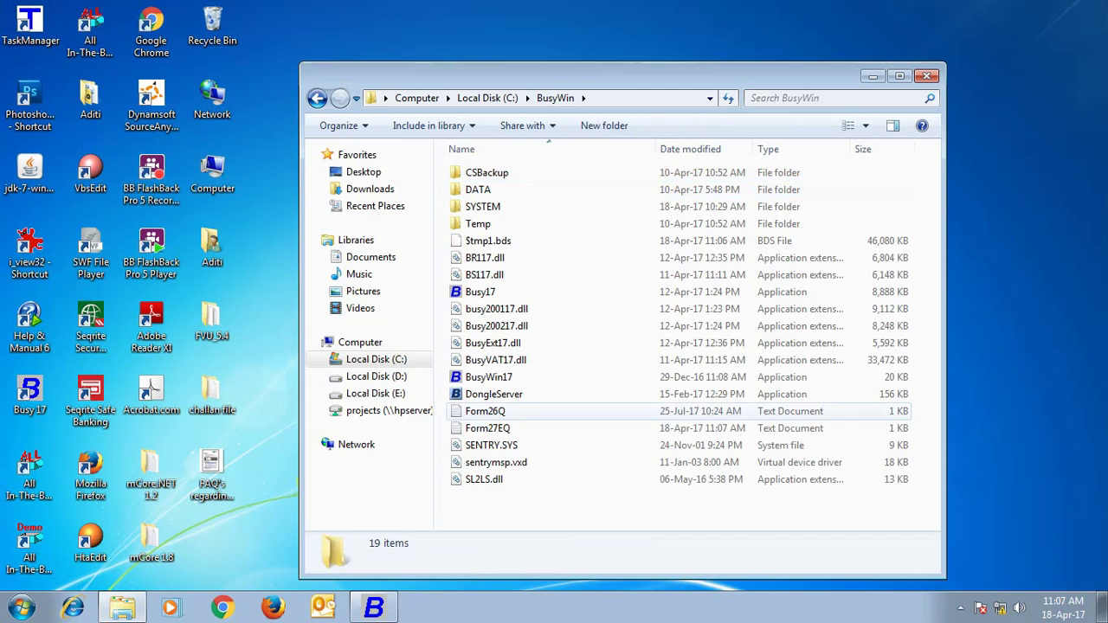
double_click(488, 429)
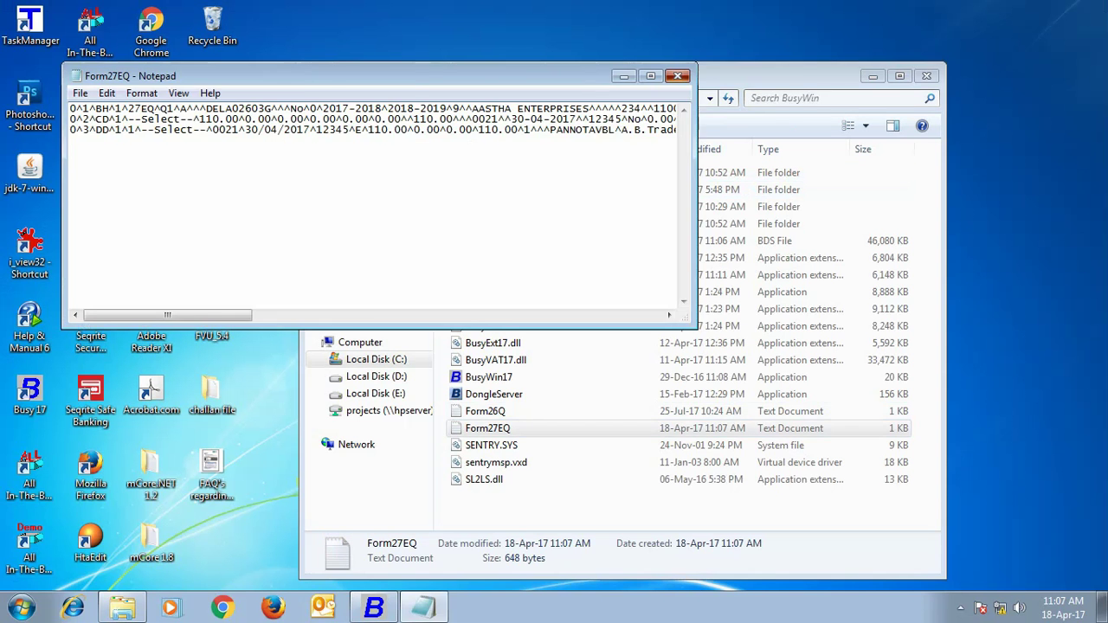
left_click(682, 75)
left_click(926, 76)
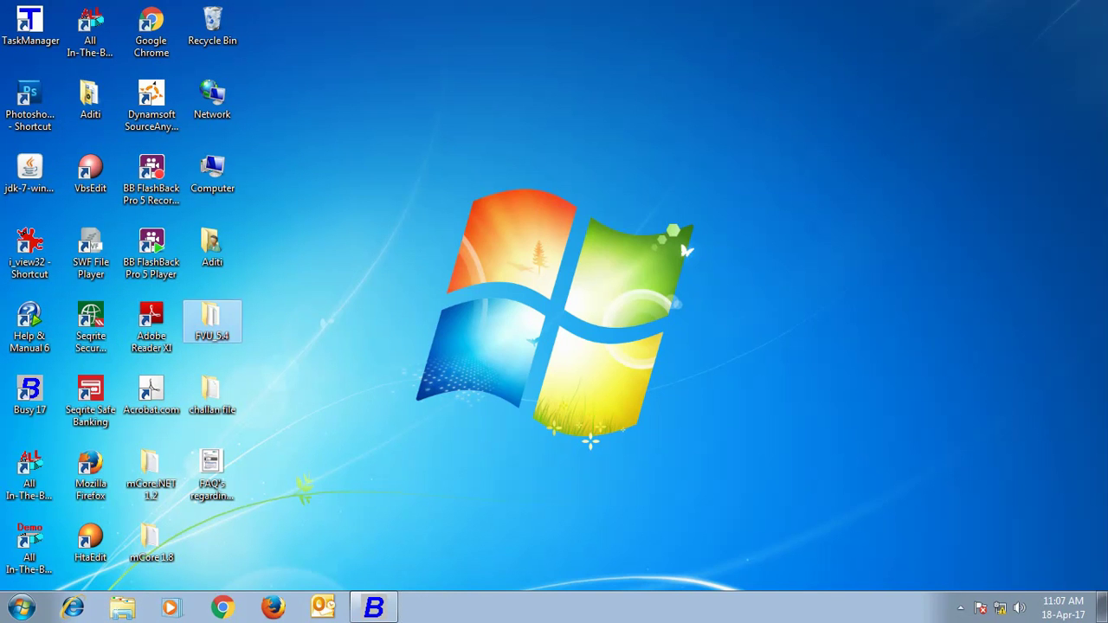
Step: Launch TDS_STANDALONE_FVU_5.4 and set C:\BusyWin\Form27EQ.txt as the input file
double_click(212, 322)
left_click(524, 326)
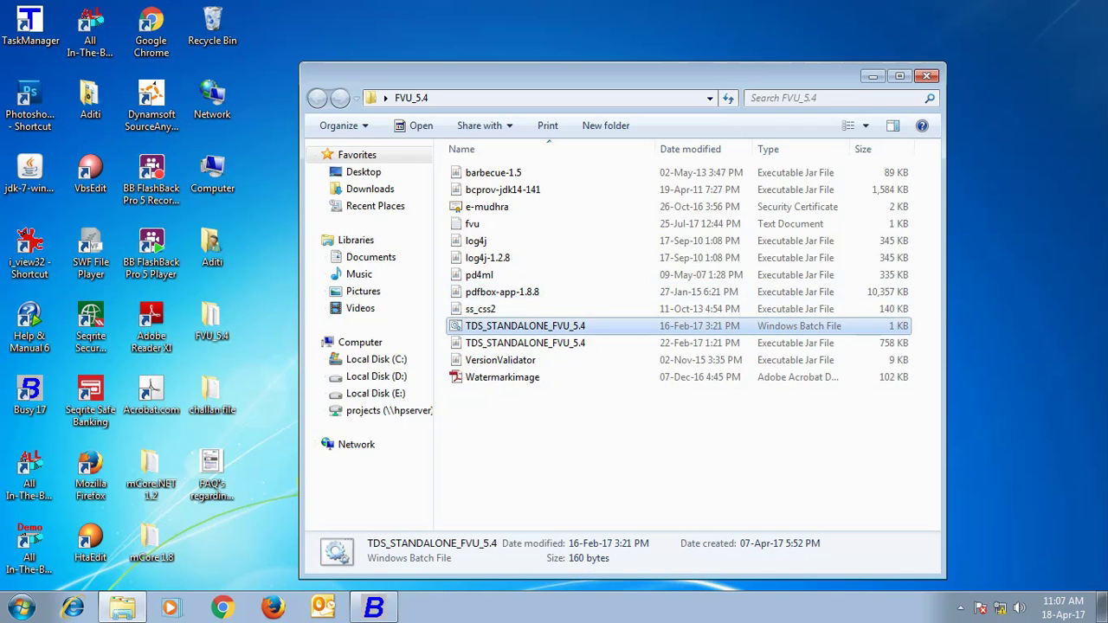
left_click(872, 76)
left_click(727, 243)
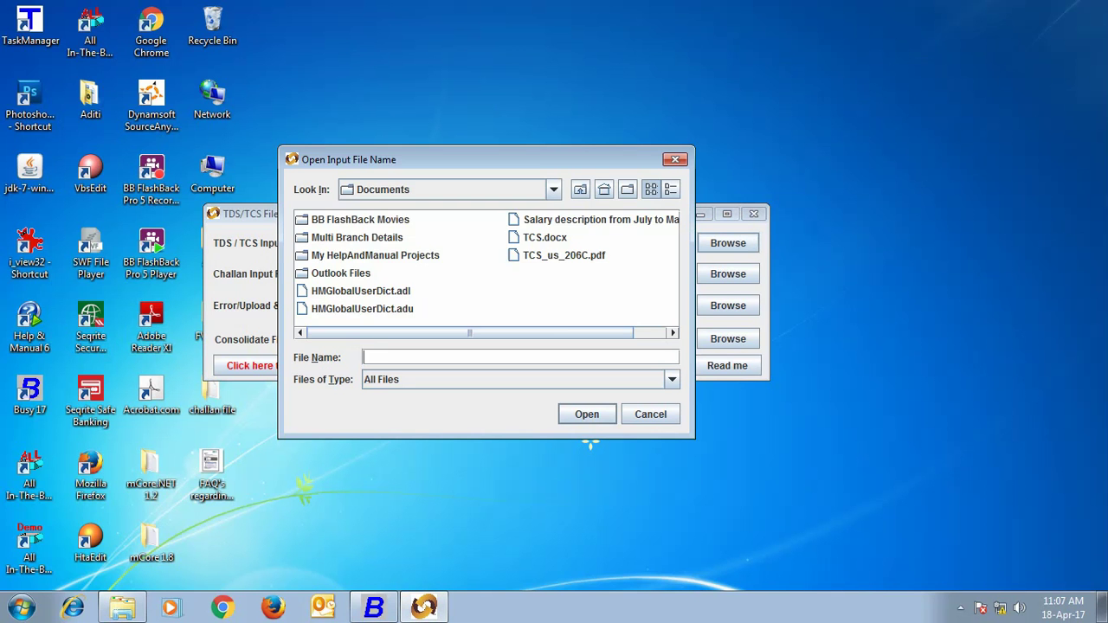
left_click(553, 189)
key("Return")
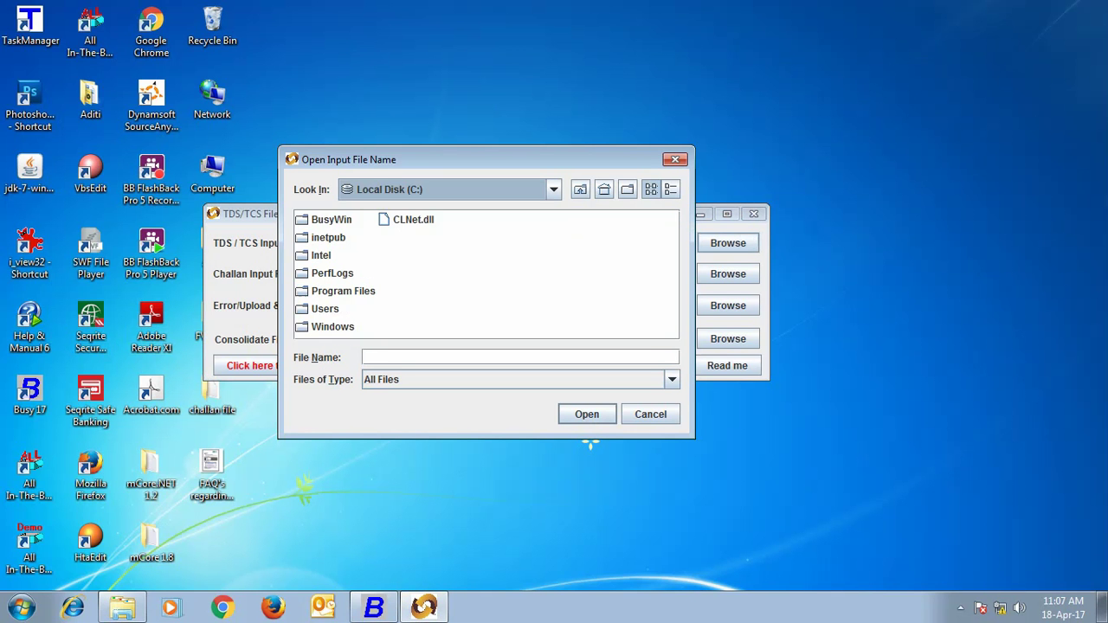
key("Return")
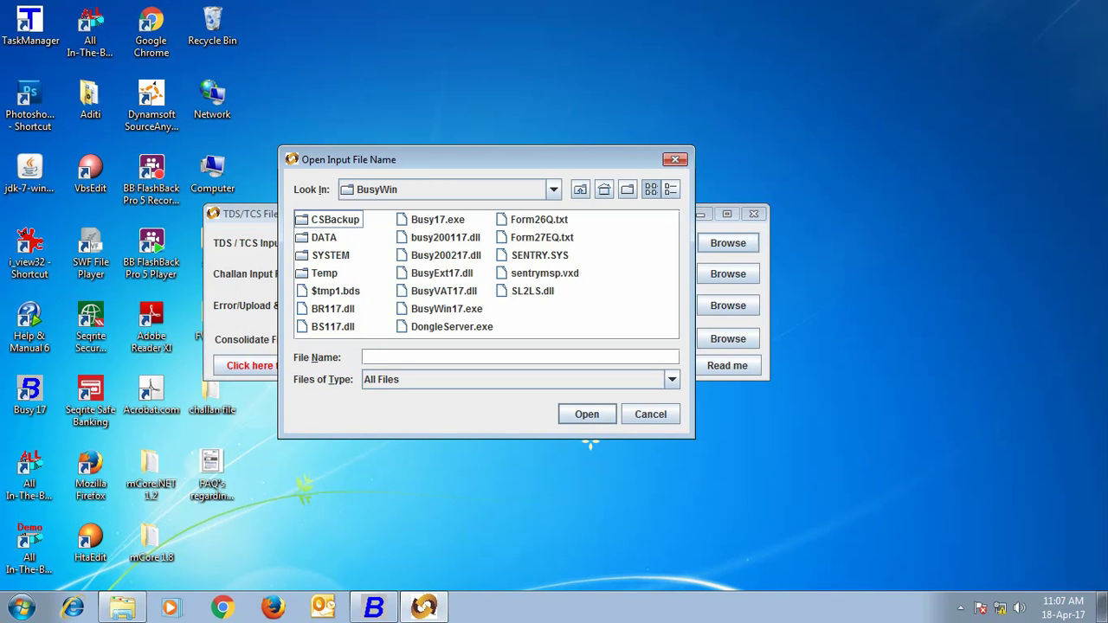
left_click(542, 237)
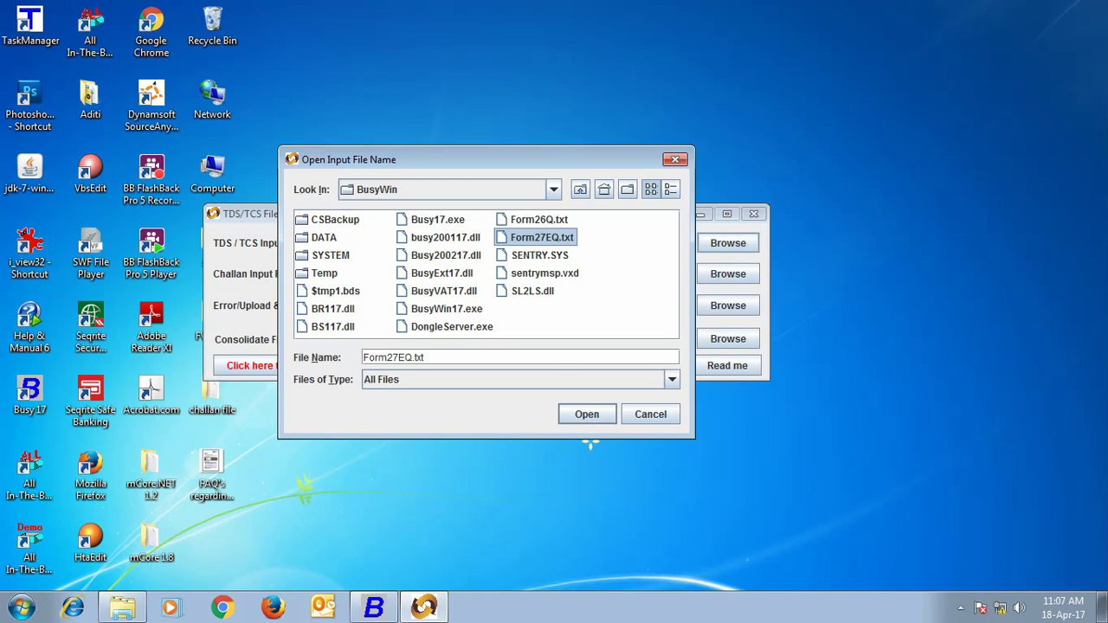
key("Return")
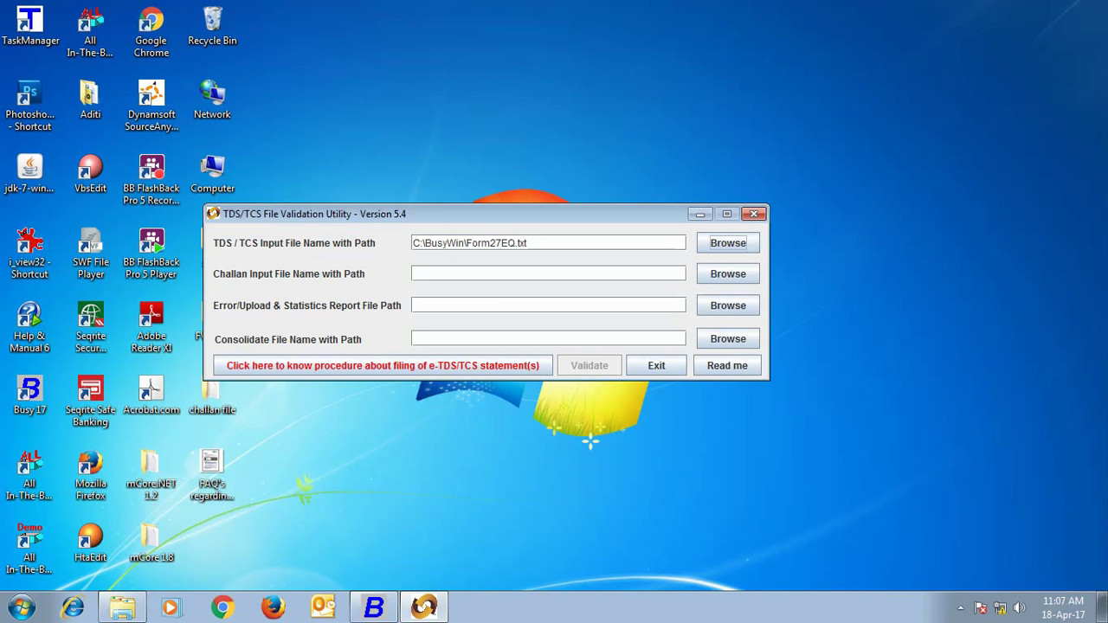
Step: Select the challan .csi file from the Desktop folder as the challan input
key("Tab")
key("space")
key("alt+Down")
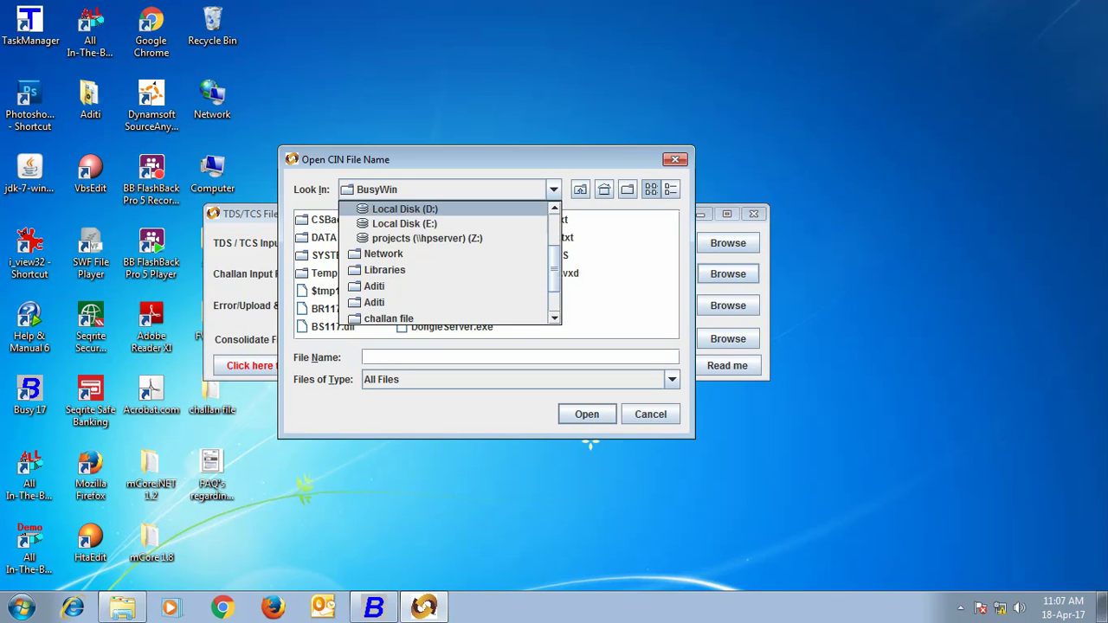
key("Down")
key("Down")
key("Down")
key("Up")
key("Up")
key("Up")
key("Up")
key("Up")
key("Up")
key("Up")
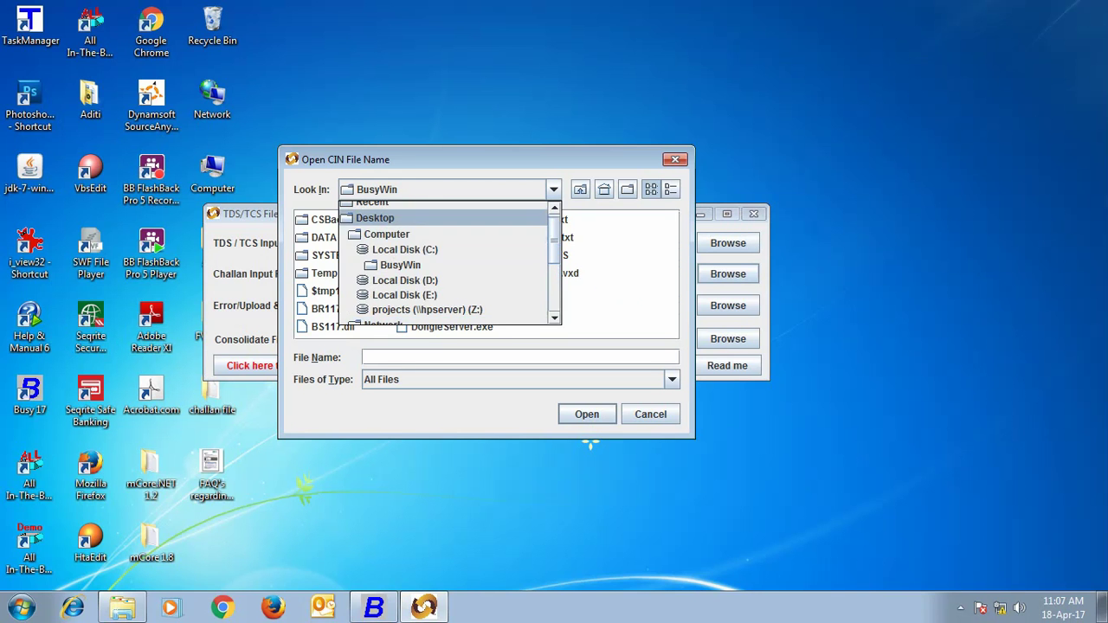
key("Return")
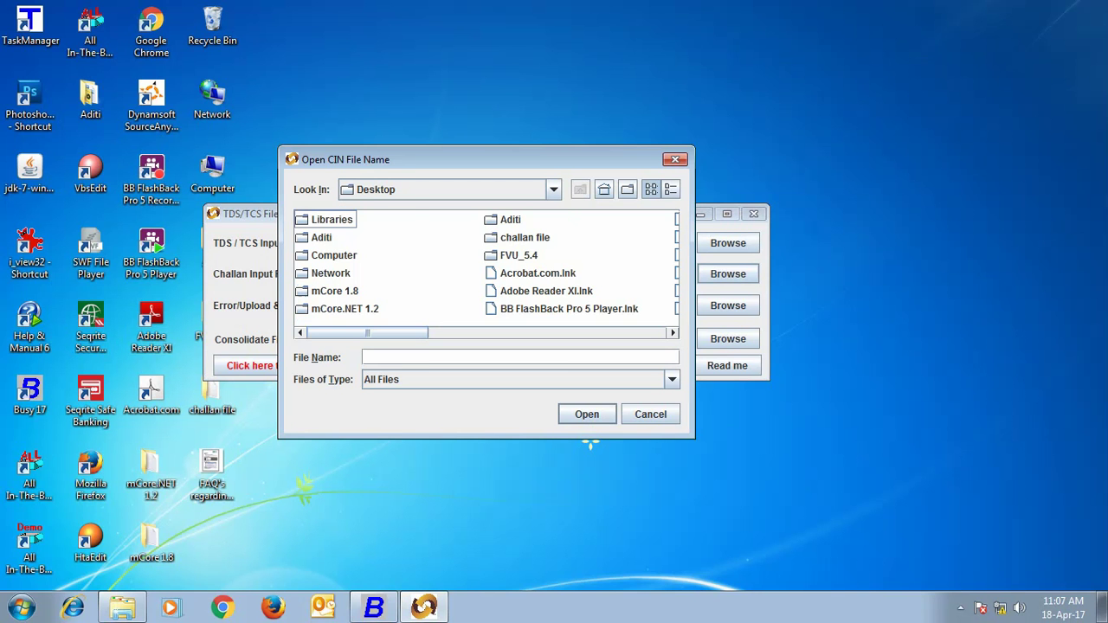
key("Right")
key("Down")
key("Return")
key("Down")
key("Return")
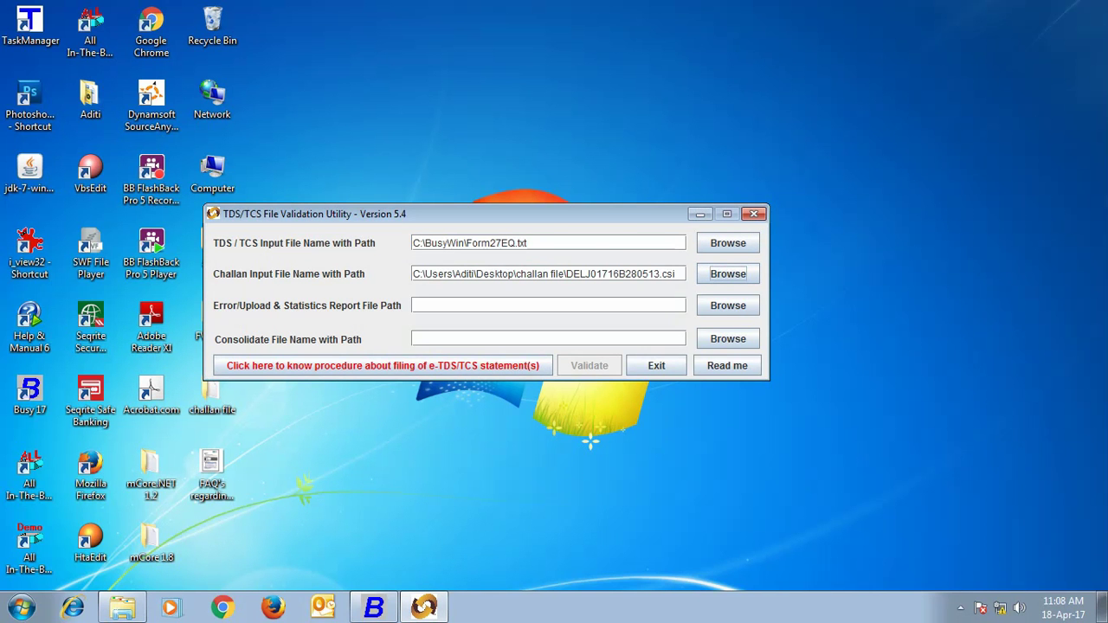
Step: Set the Desktop as the report output folder
key("Tab")
key("space")
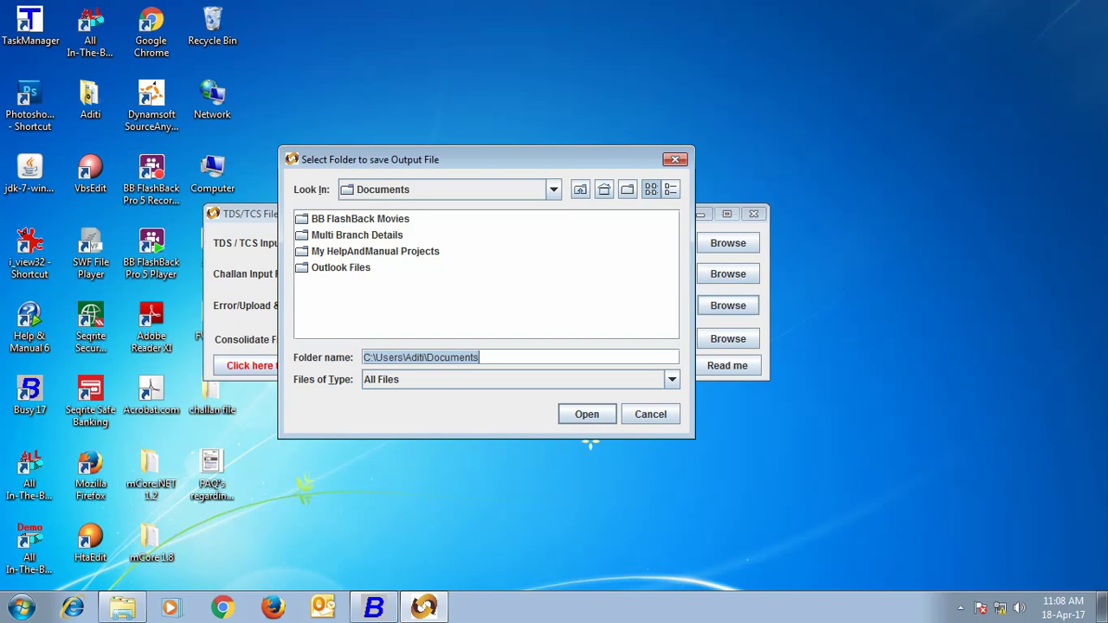
key("alt+Down")
key("Up")
key("Up")
key("Up")
key("Up")
key("Up")
key("Up")
key("Return")
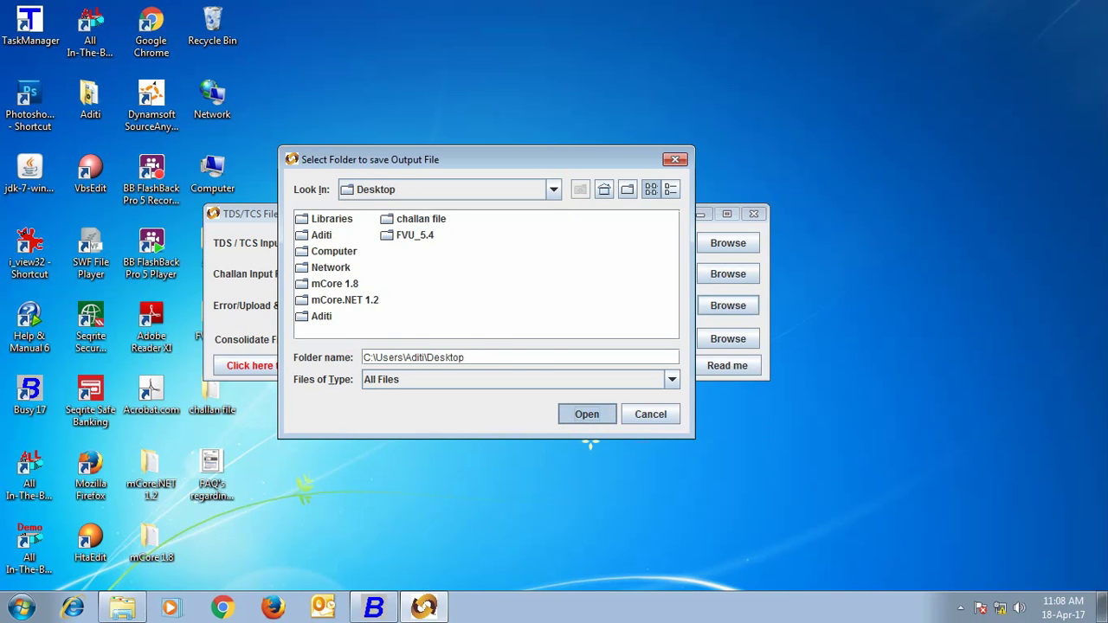
key("Return")
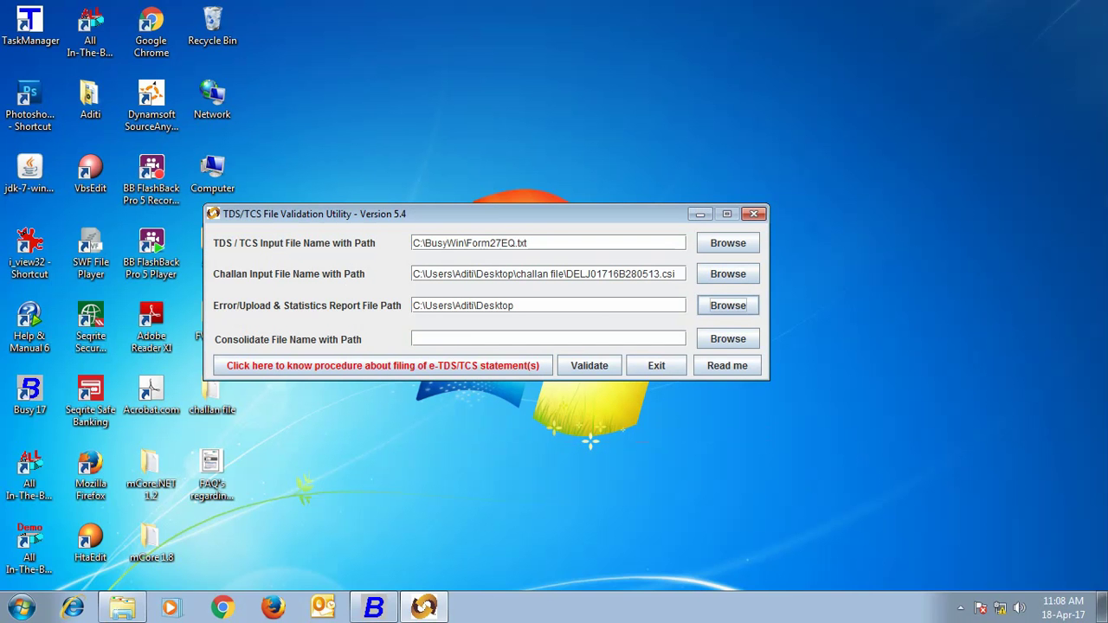
key("Tab")
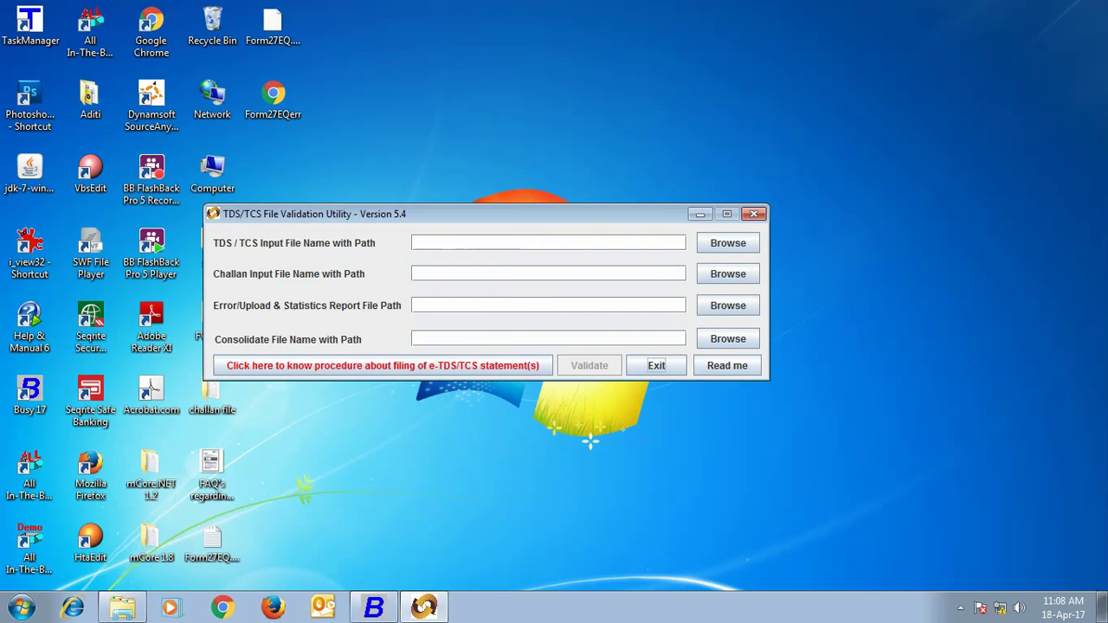
Step: Run validation on Form27EQ.txt so the result files land on the Desktop
key("alt+F4")
Step: Open Form27EQerr in Chrome, read the T-FV-1000 header error, and close it
left_click(273, 97)
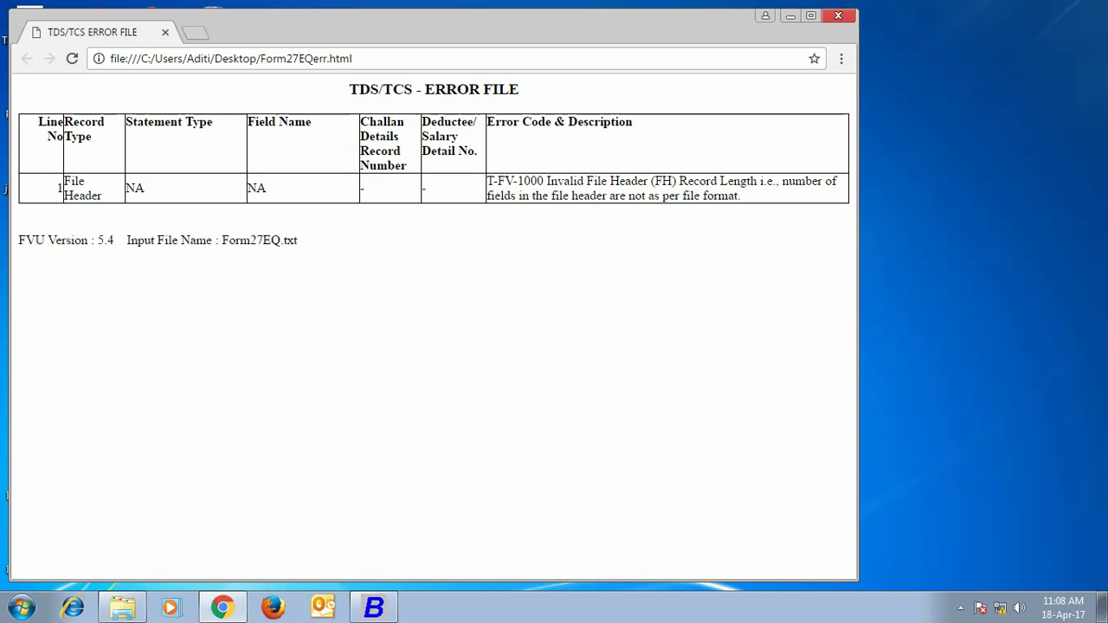
left_click(837, 16)
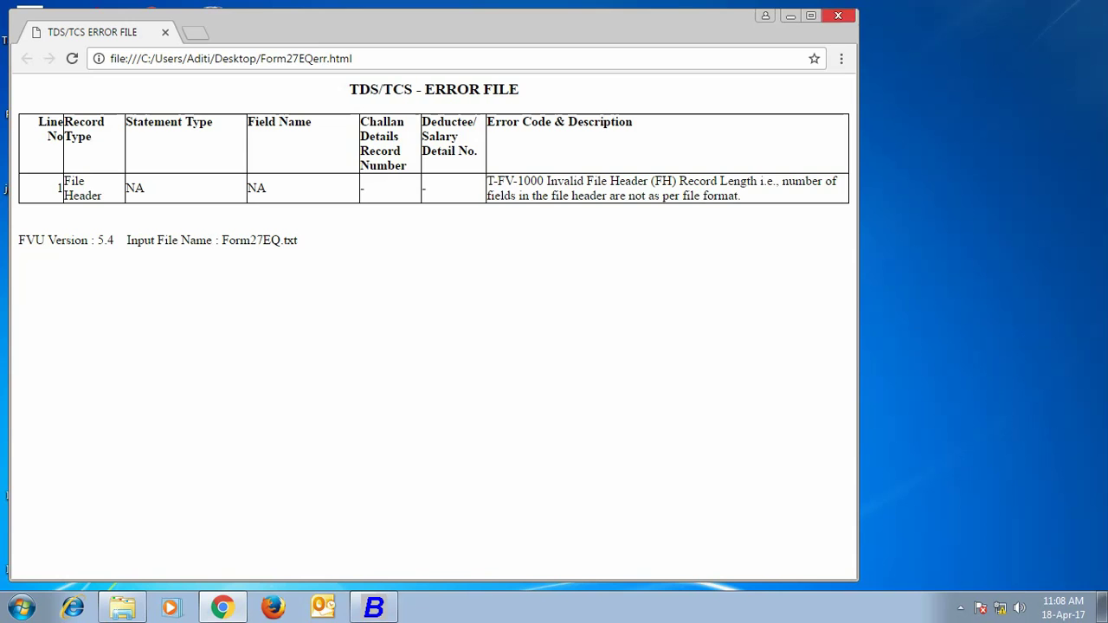